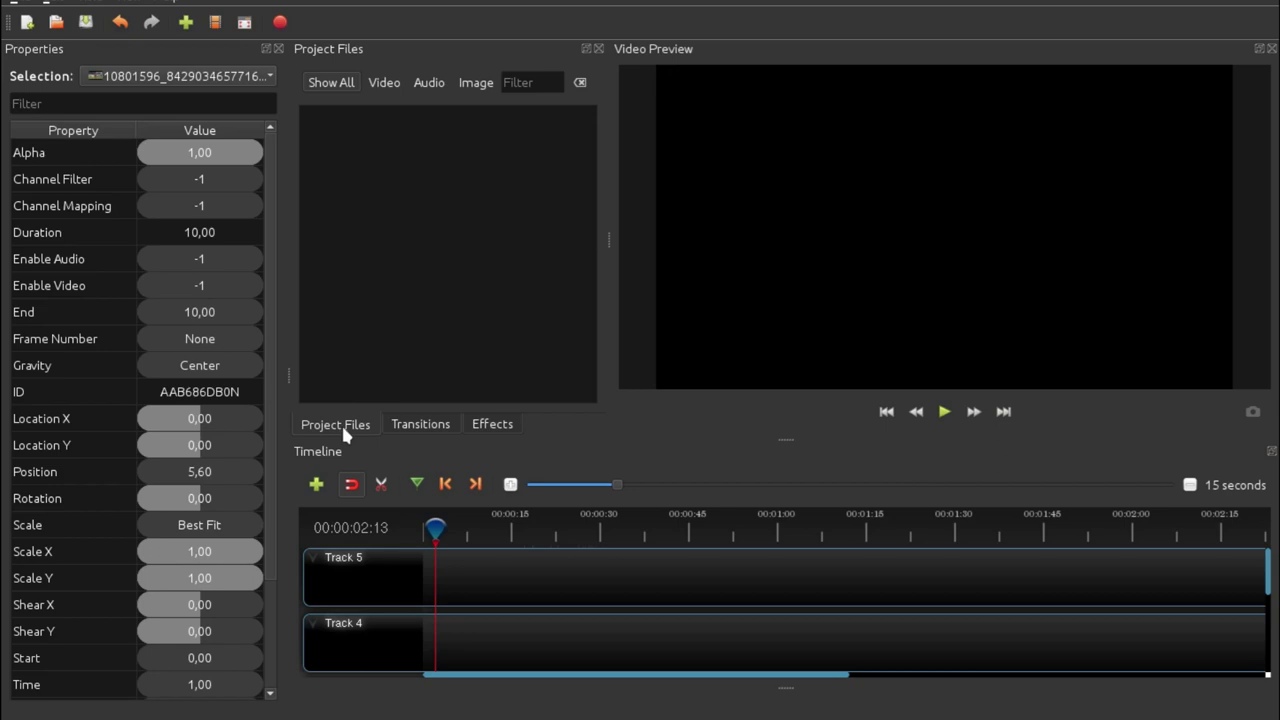
Look through the Transitions and Effects lists, then close Properties to show the empty Project Files list.
left_click(414, 426)
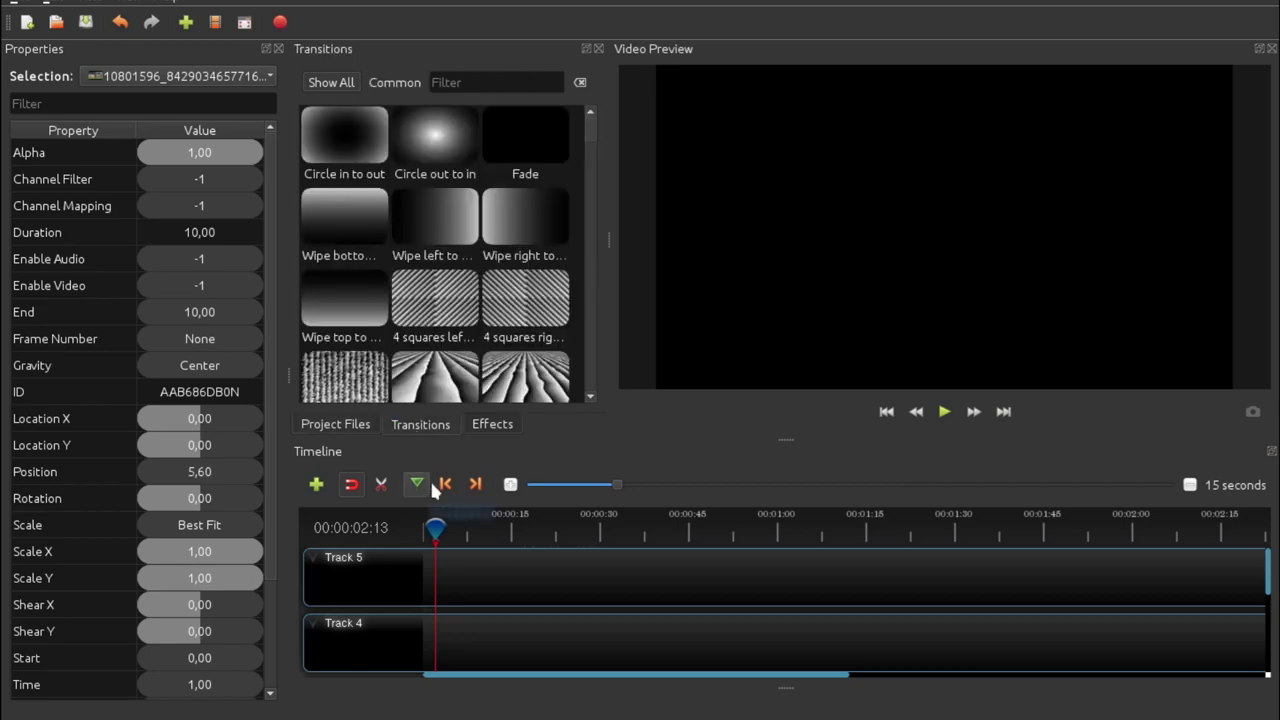
left_click(490, 425)
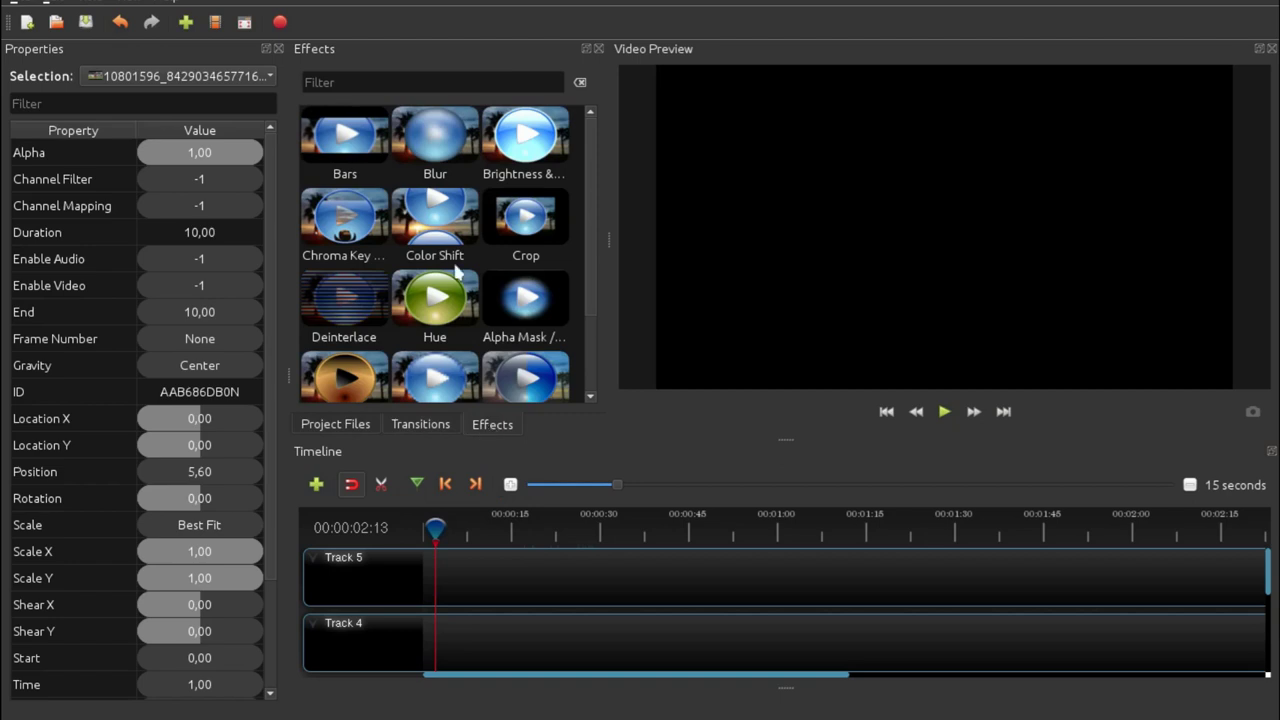
scroll(456, 268, "down", 2)
scroll(489, 368, "up", 2)
left_click(279, 48)
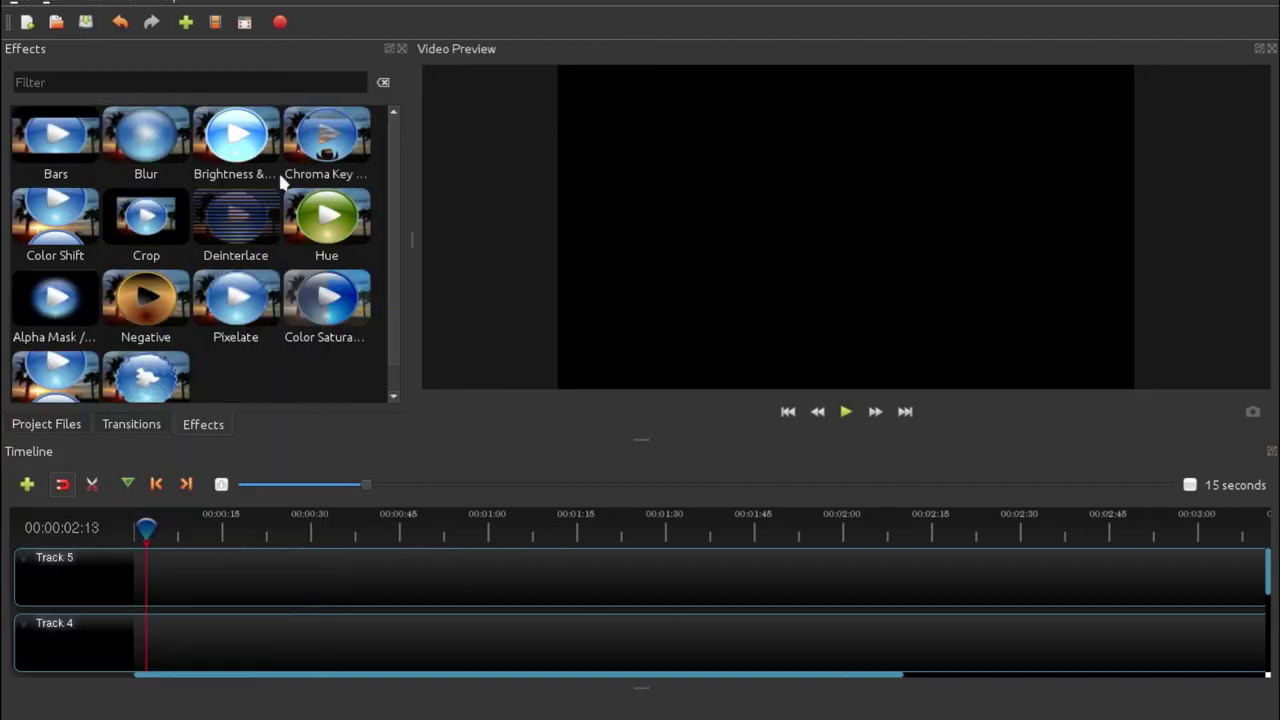
left_click(44, 424)
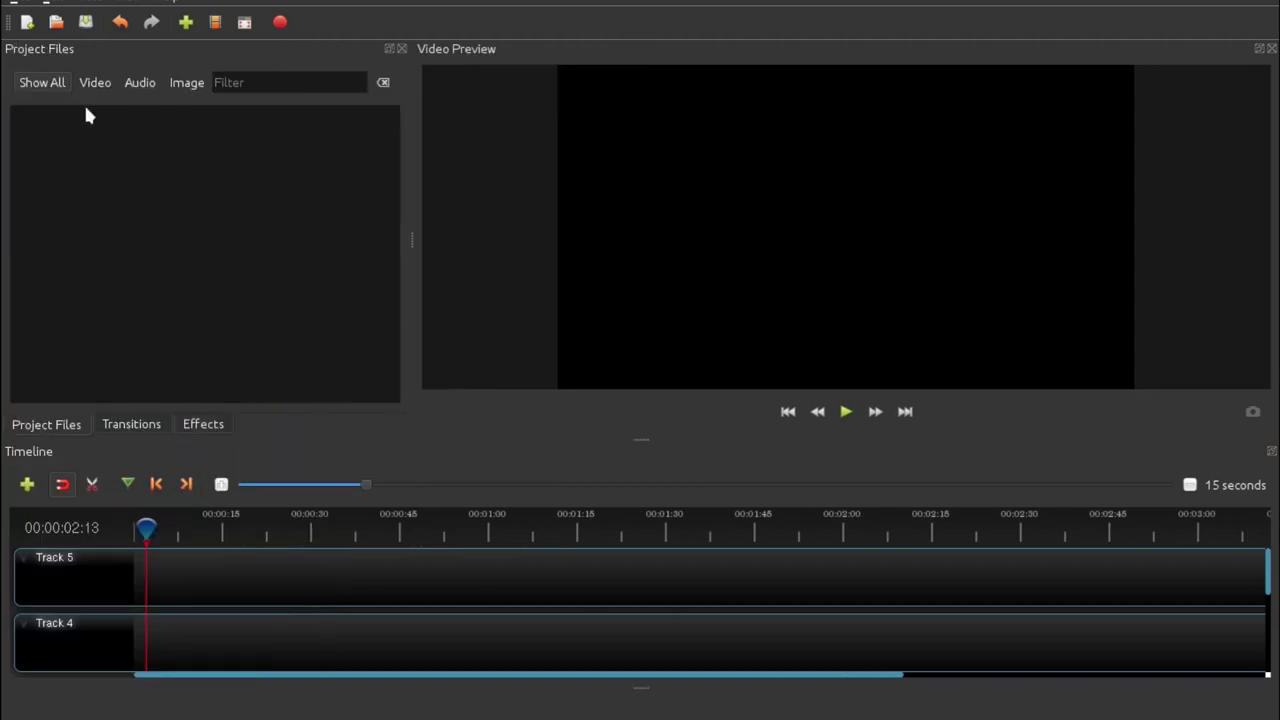
Import all eight JPG stadium photos from the Pictures folder into Project Files.
right_click(149, 226)
left_click(162, 233)
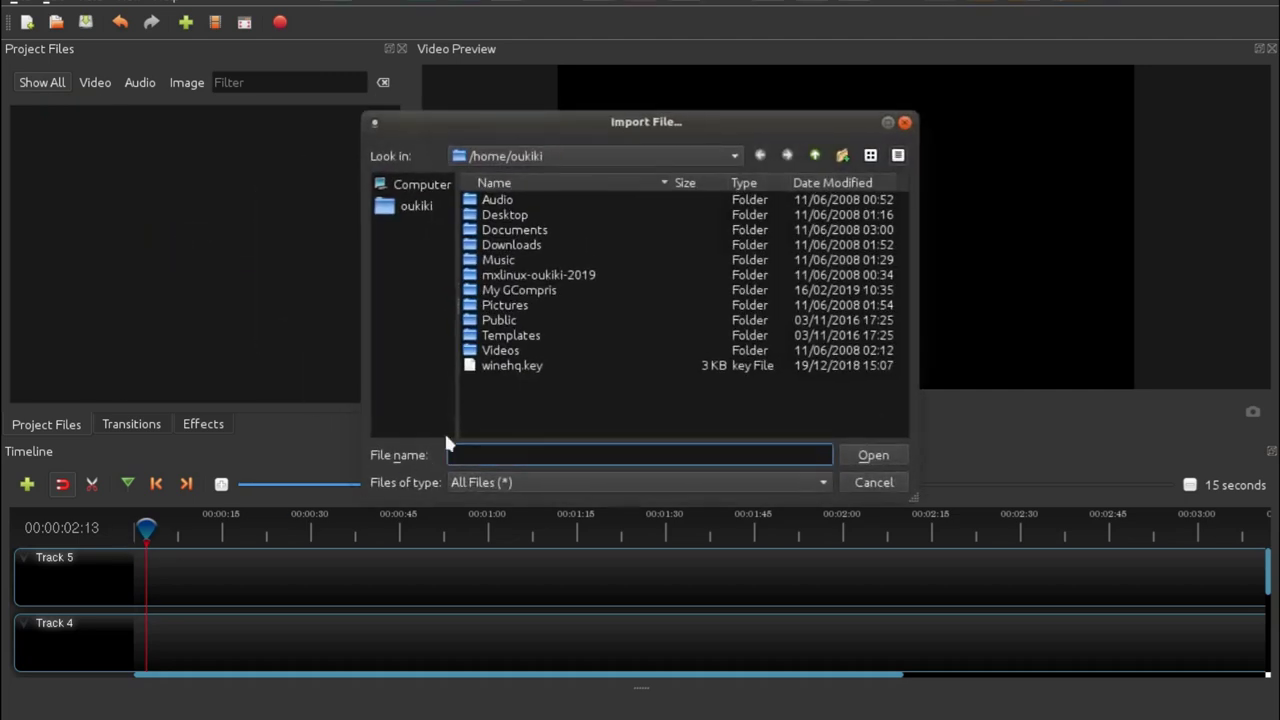
double_click(500, 305)
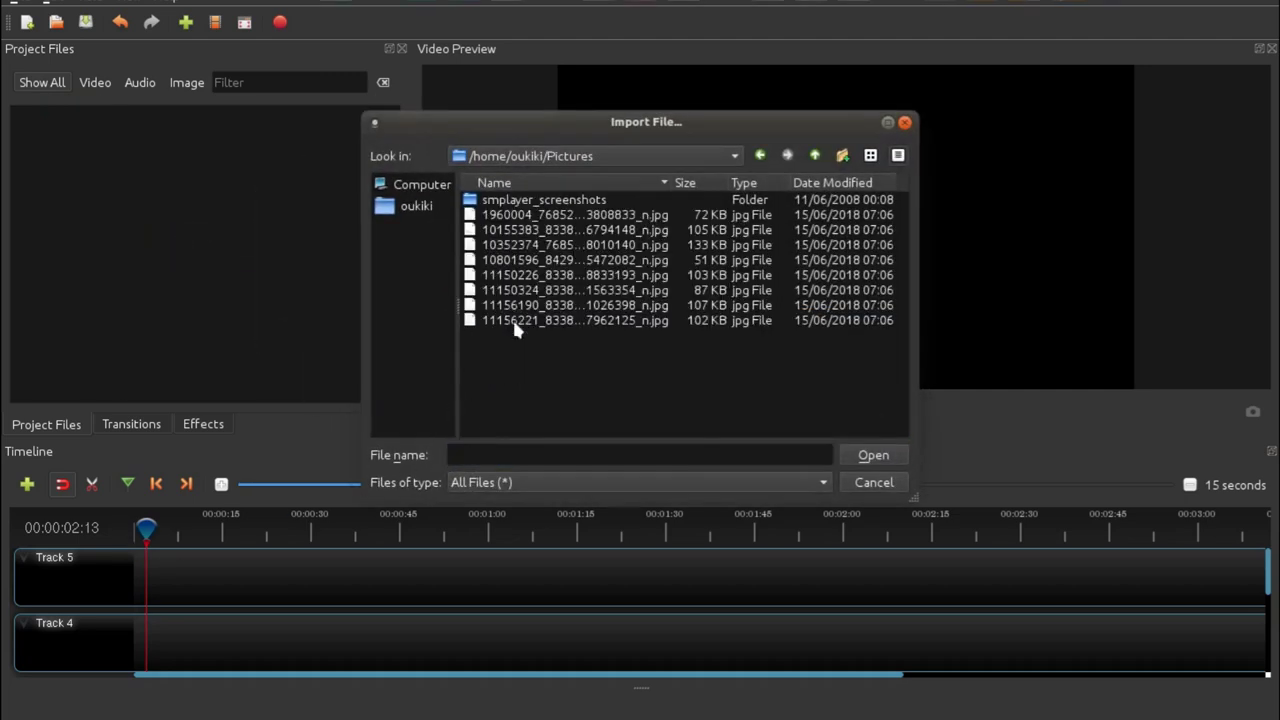
left_click_drag(515, 328, 521, 222)
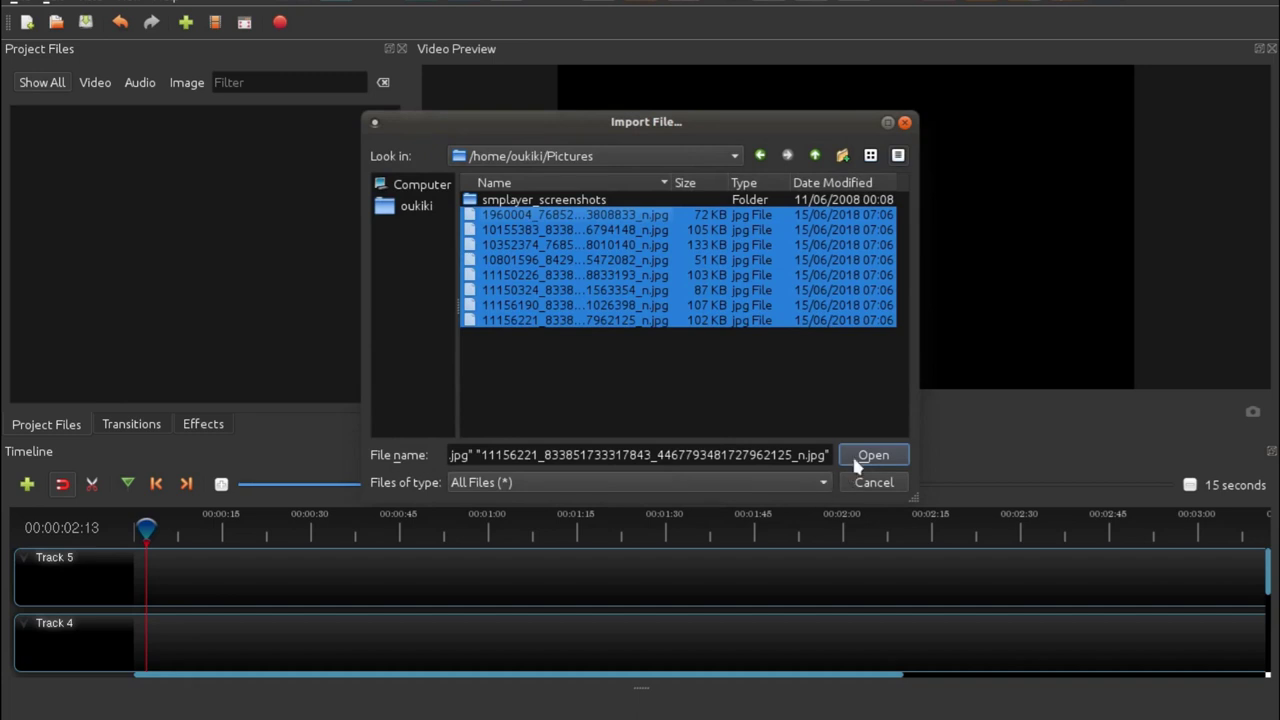
left_click(860, 459)
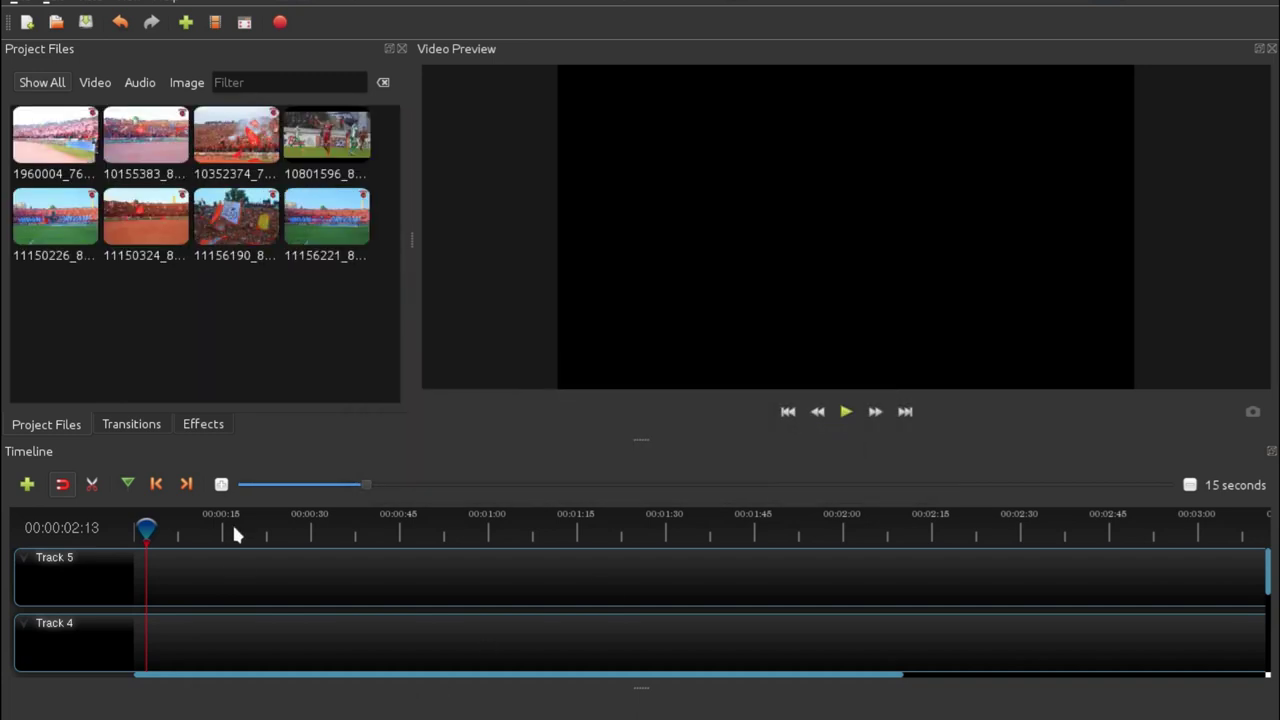
Place the UNION banner stadium photo at the start of Track 5 and show its properties.
right_click(79, 244)
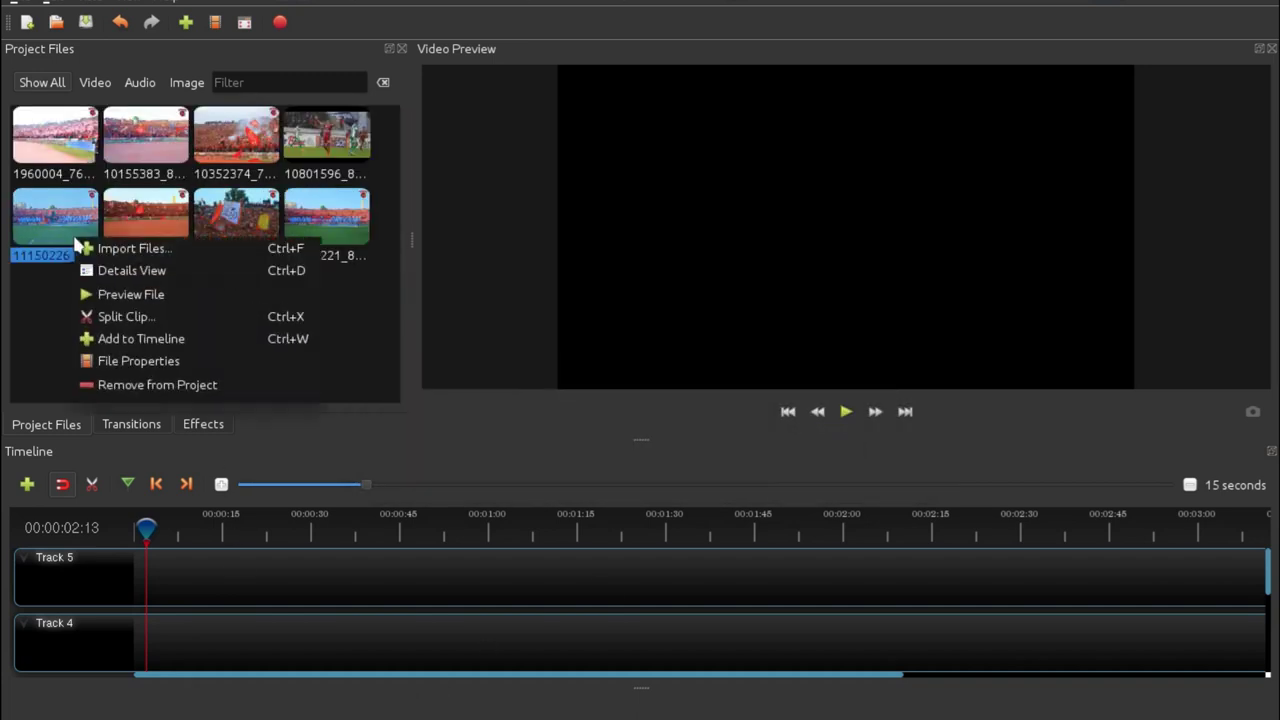
left_click(38, 325)
mouse_move(56, 232)
left_mouse_down()
mouse_move(197, 601)
mouse_move(155, 580)
left_mouse_up()
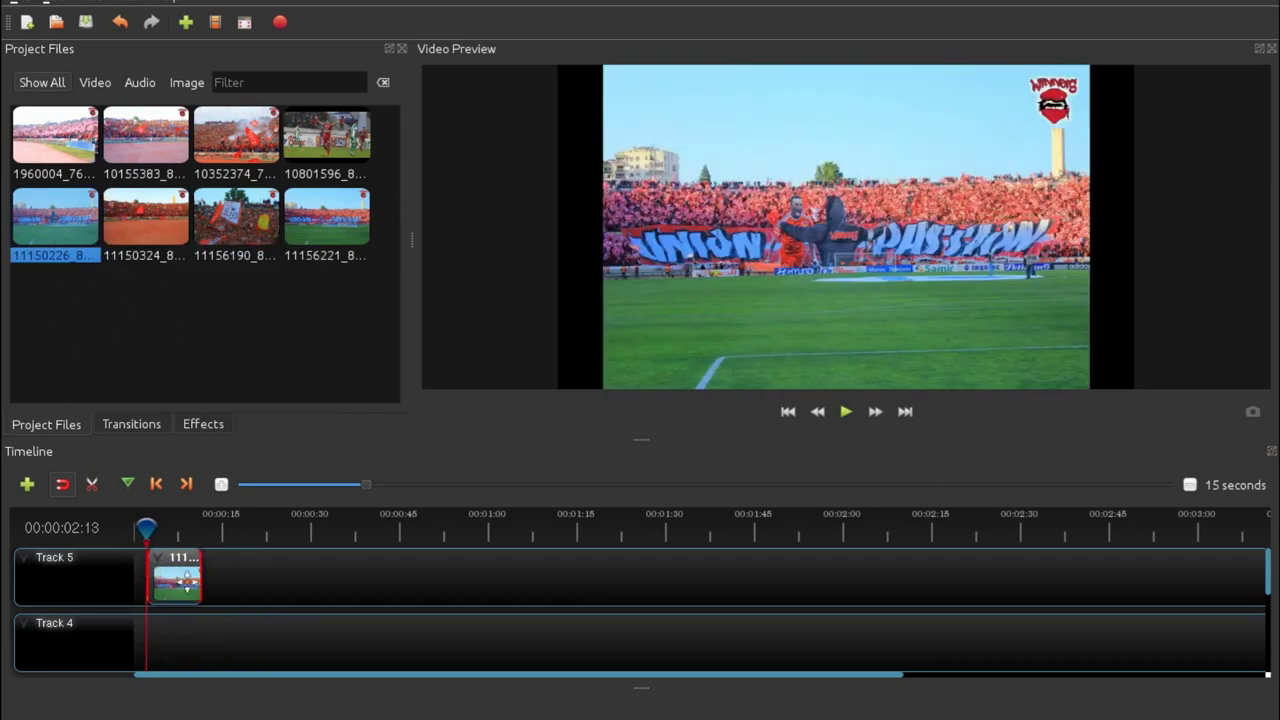
right_click(154, 580)
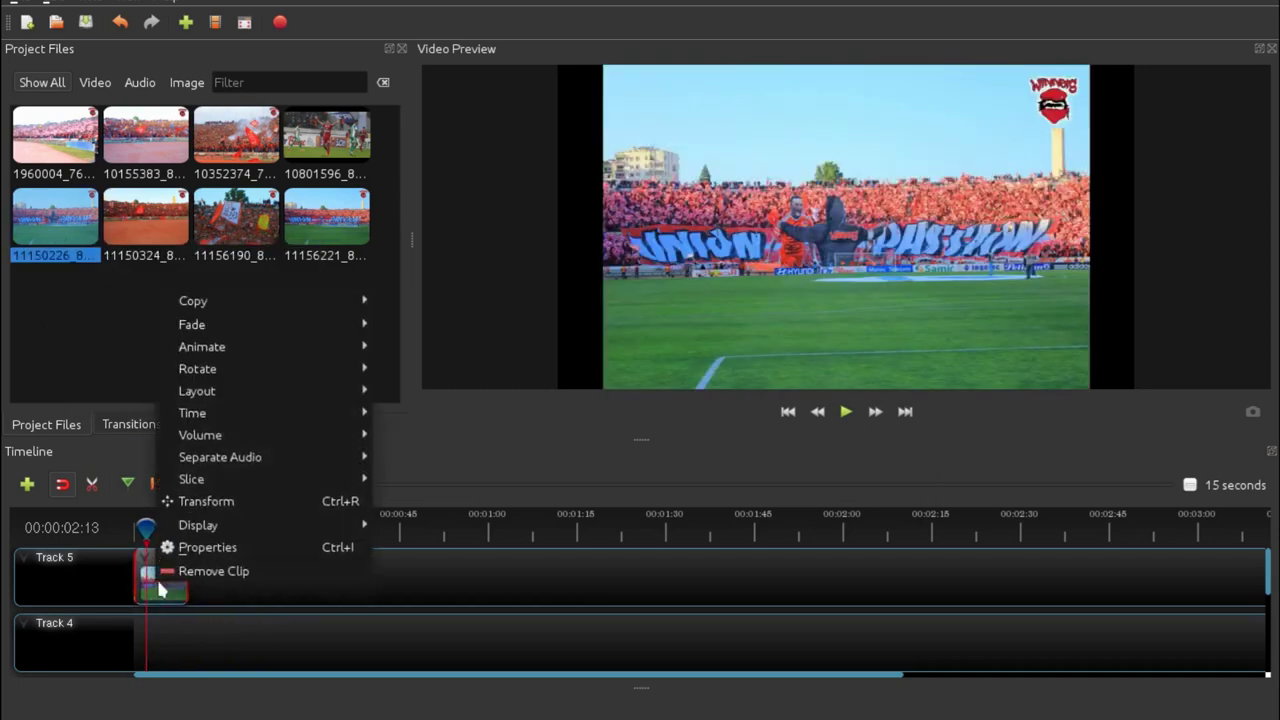
left_click(212, 553)
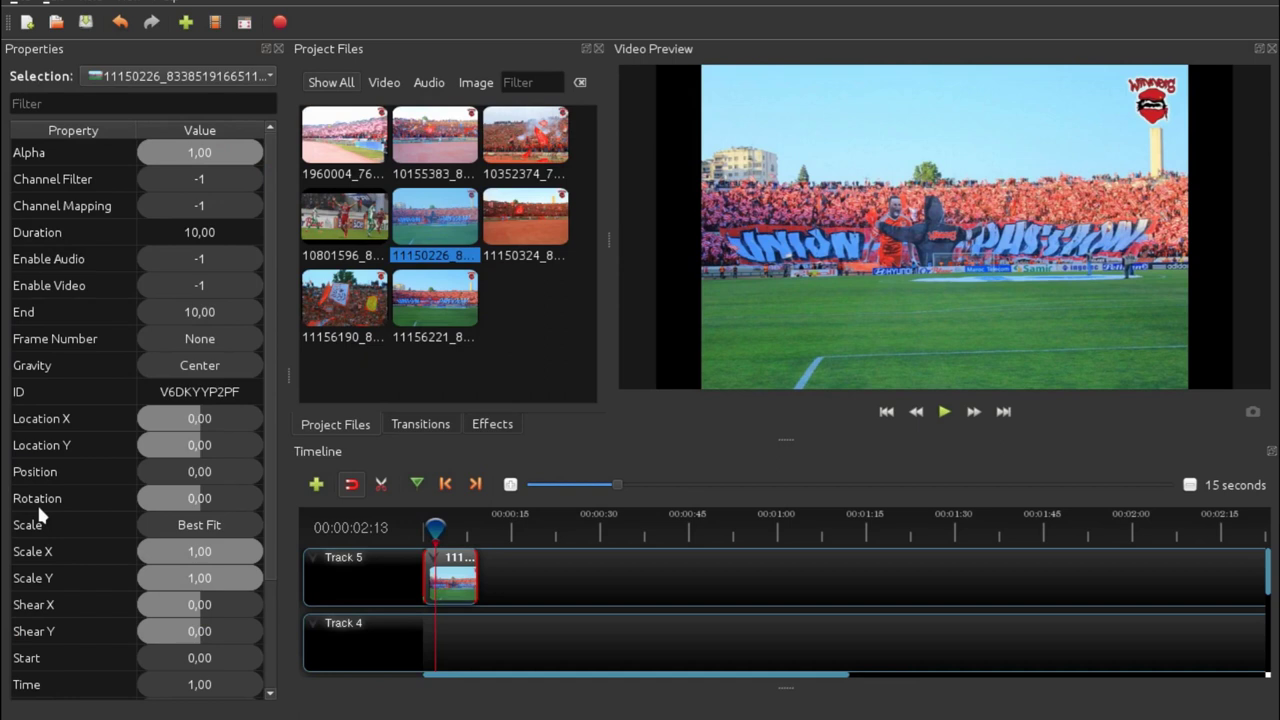
At 00:00:03:12, keyframe the Track 5 photo with Shear X 0,20 and Shear Y -0,05.
left_click(448, 487)
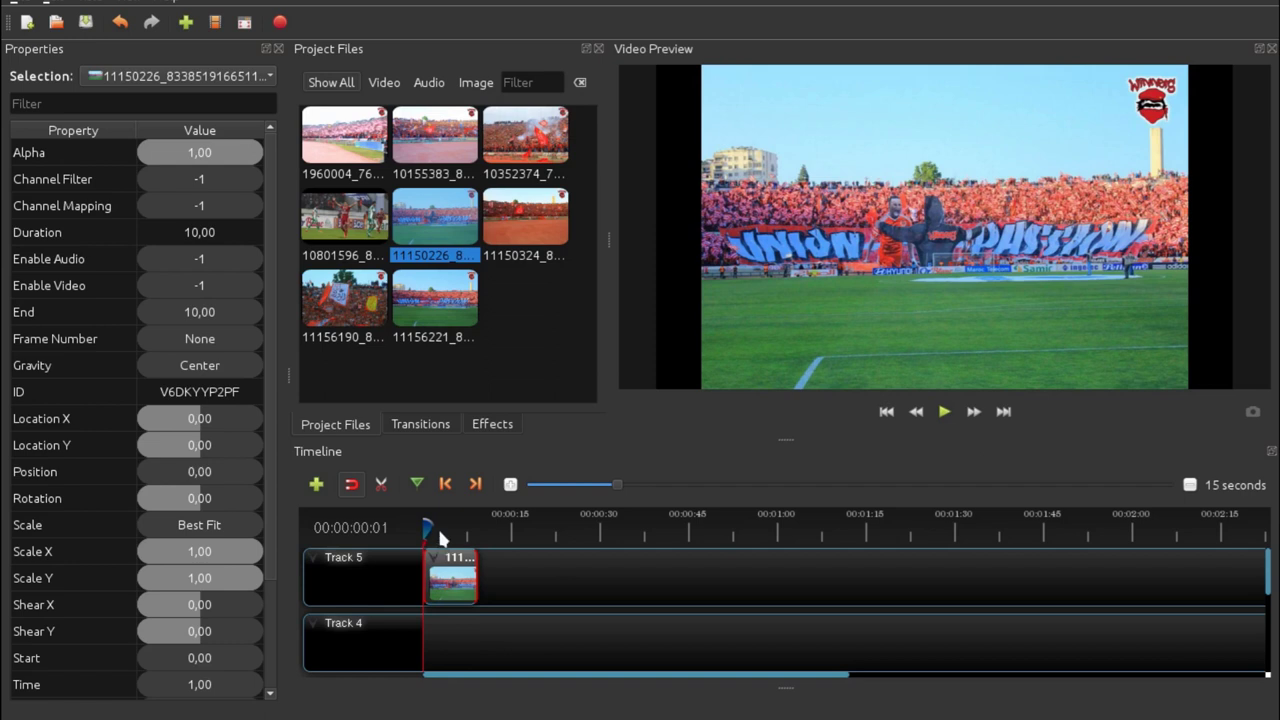
left_click_drag(431, 528, 440, 528)
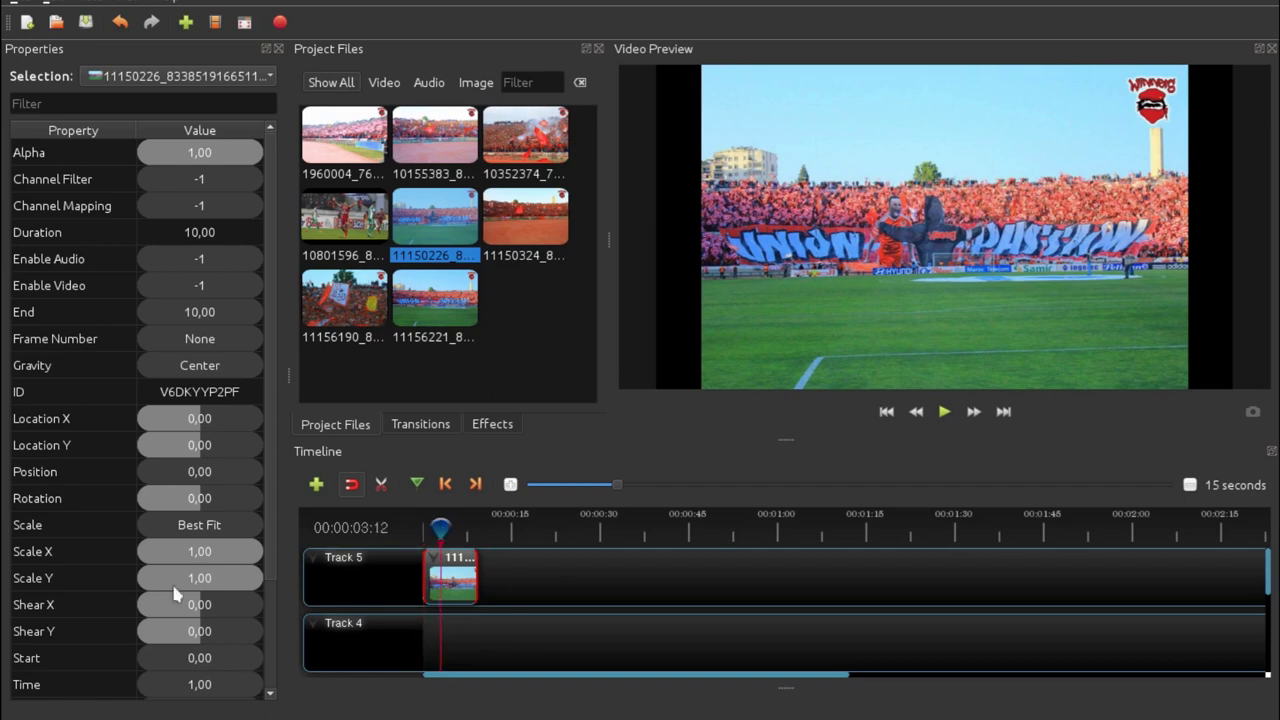
mouse_move(200, 615)
left_mouse_down()
mouse_move(217, 615)
mouse_move(222, 636)
mouse_move(197, 648)
left_mouse_up()
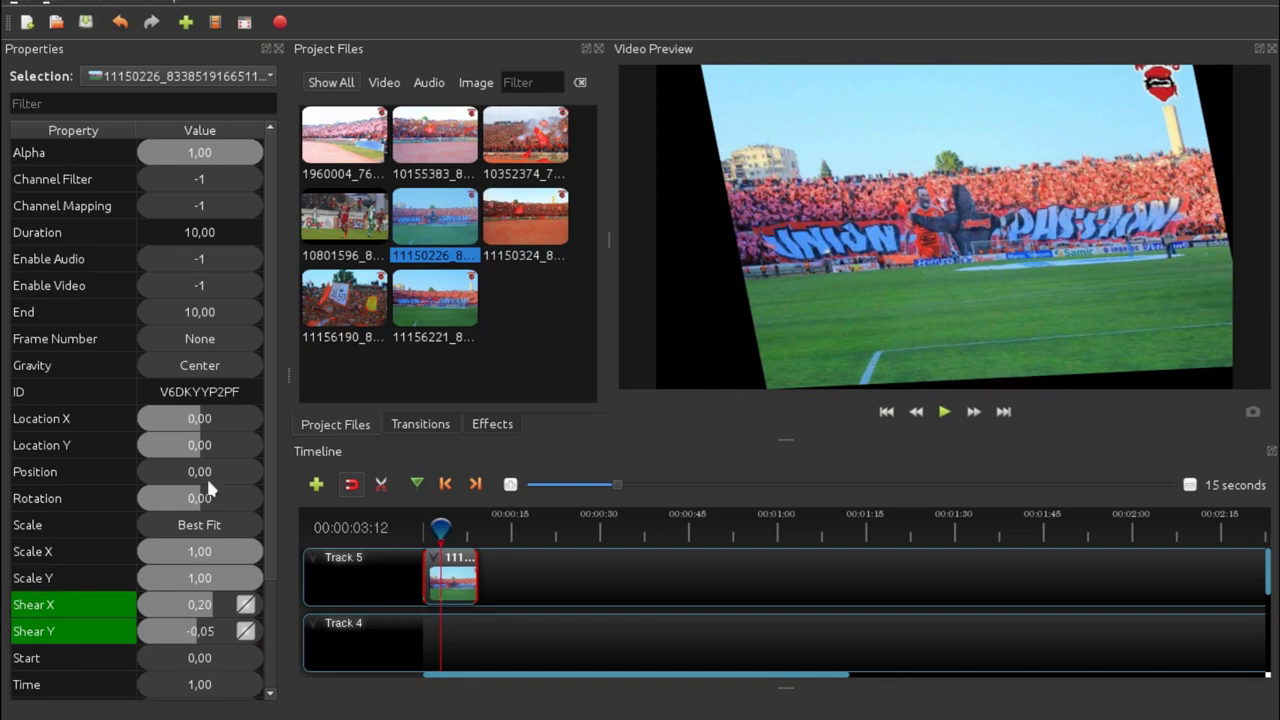
Using Transform handles, keyframe Scale 1,60 × 1,85 and Location -0,07, 0,09, then play from start.
right_click(453, 582)
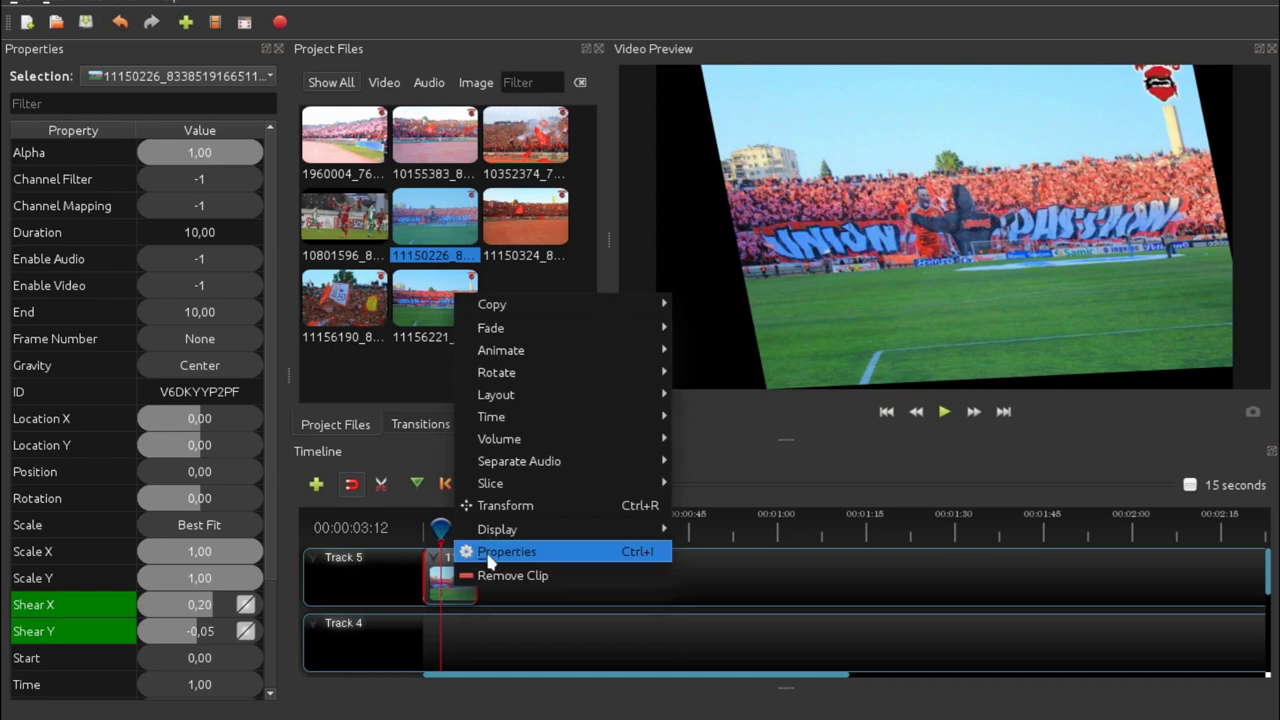
left_click(546, 507)
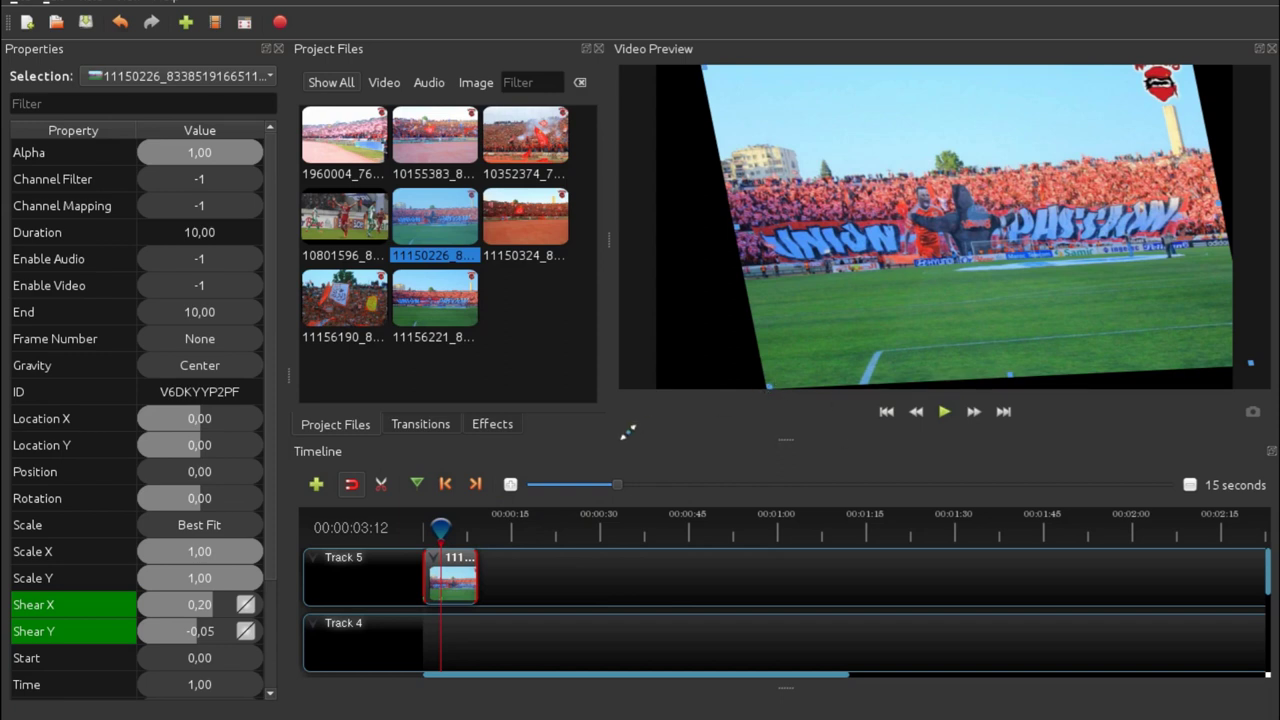
left_click_drag(768, 390, 536, 506)
scroll(984, 274, "up", 1)
scroll(984, 270, "up", 1)
left_click_drag(963, 232, 925, 262)
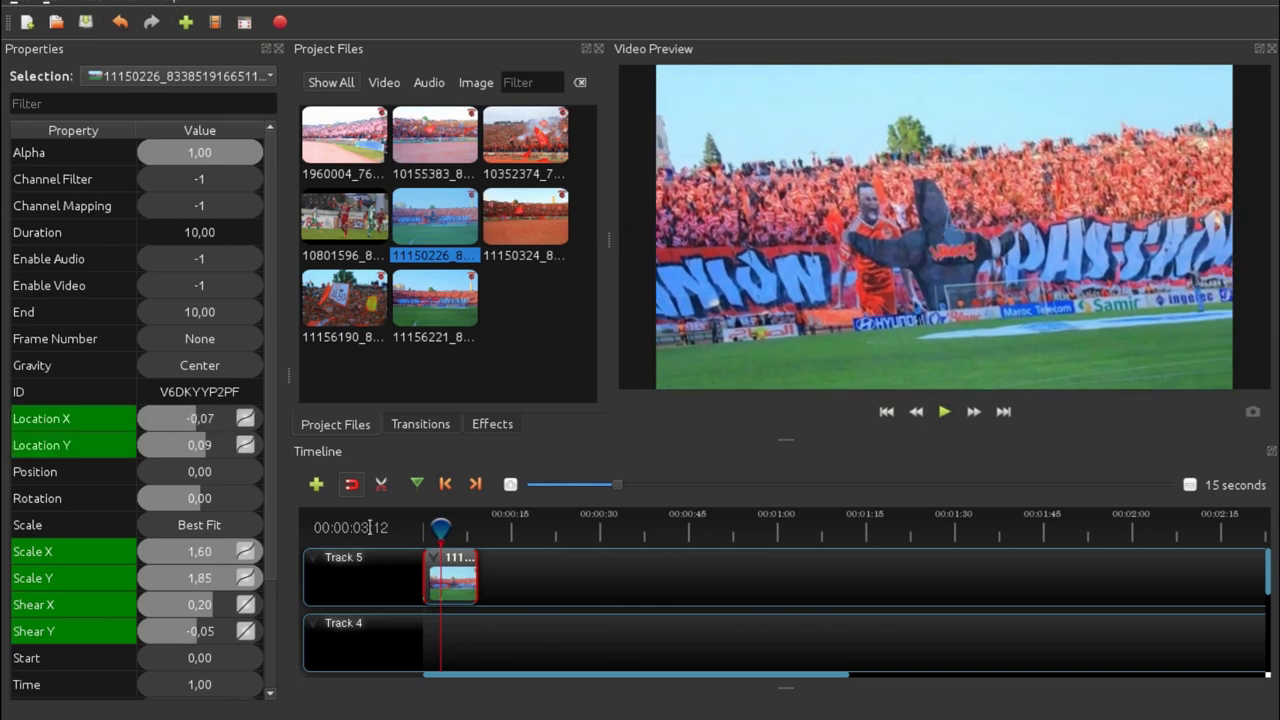
left_click(884, 414)
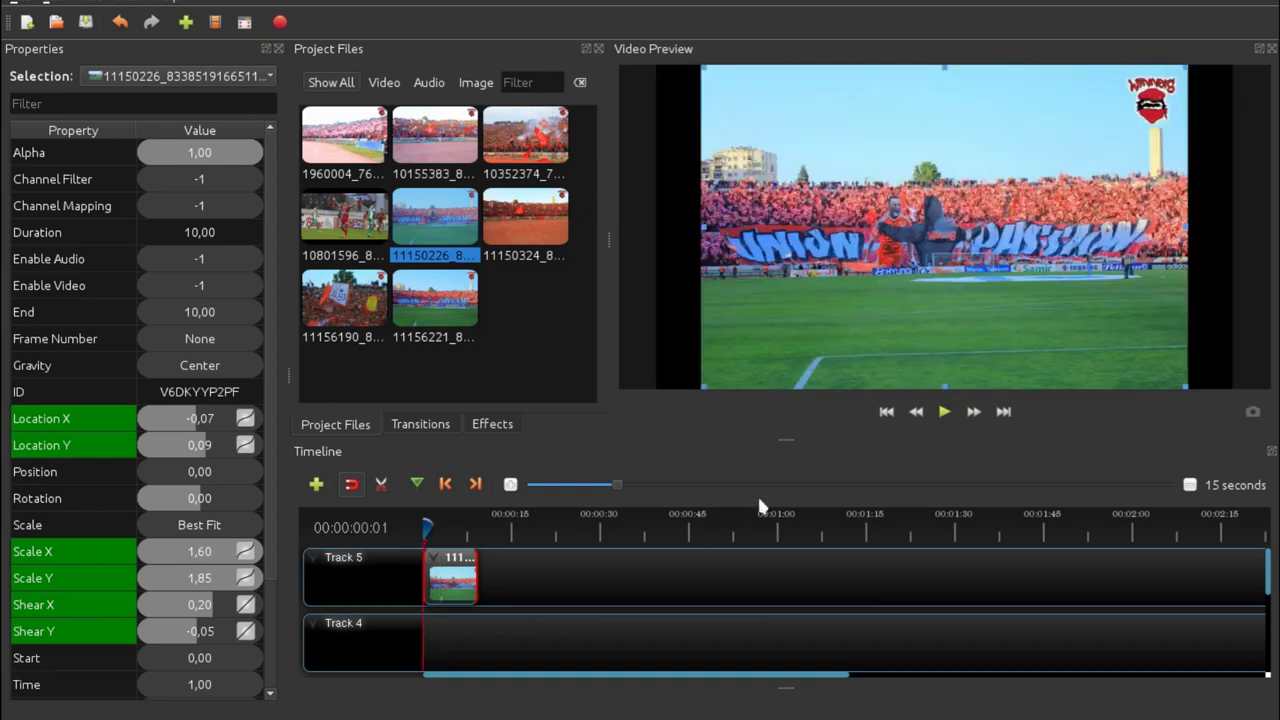
left_click(944, 414)
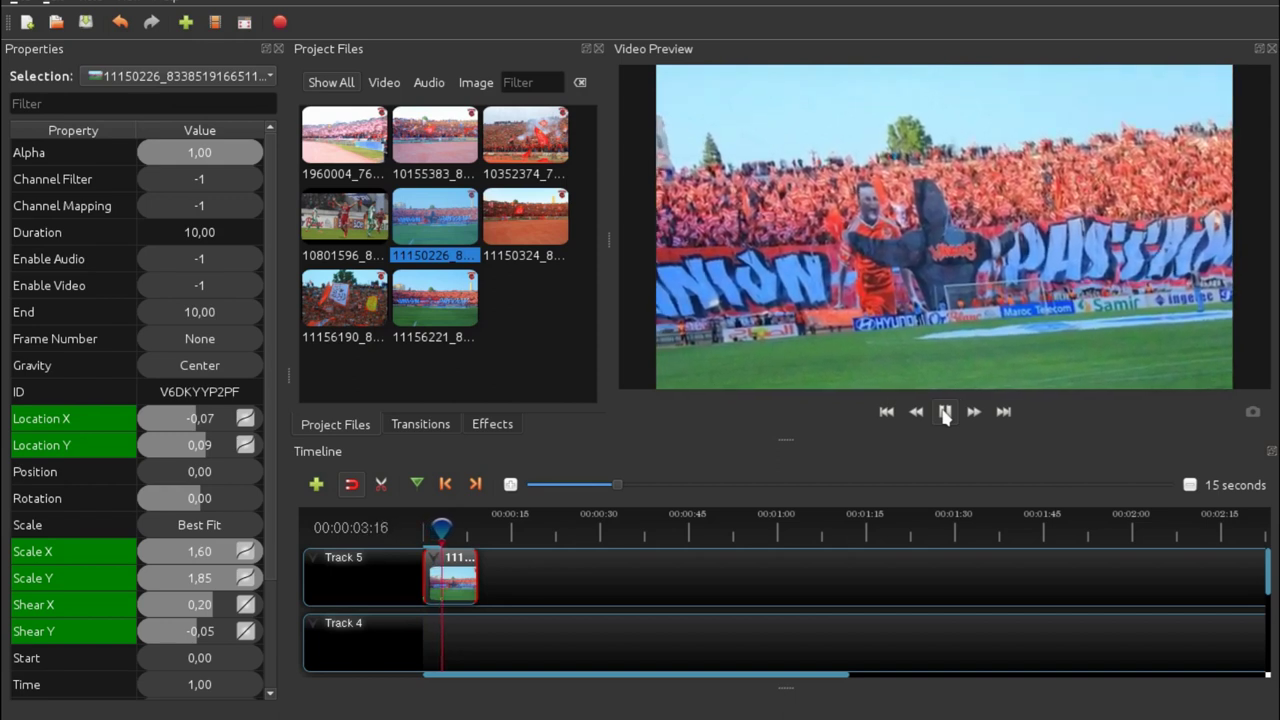
left_click(945, 413)
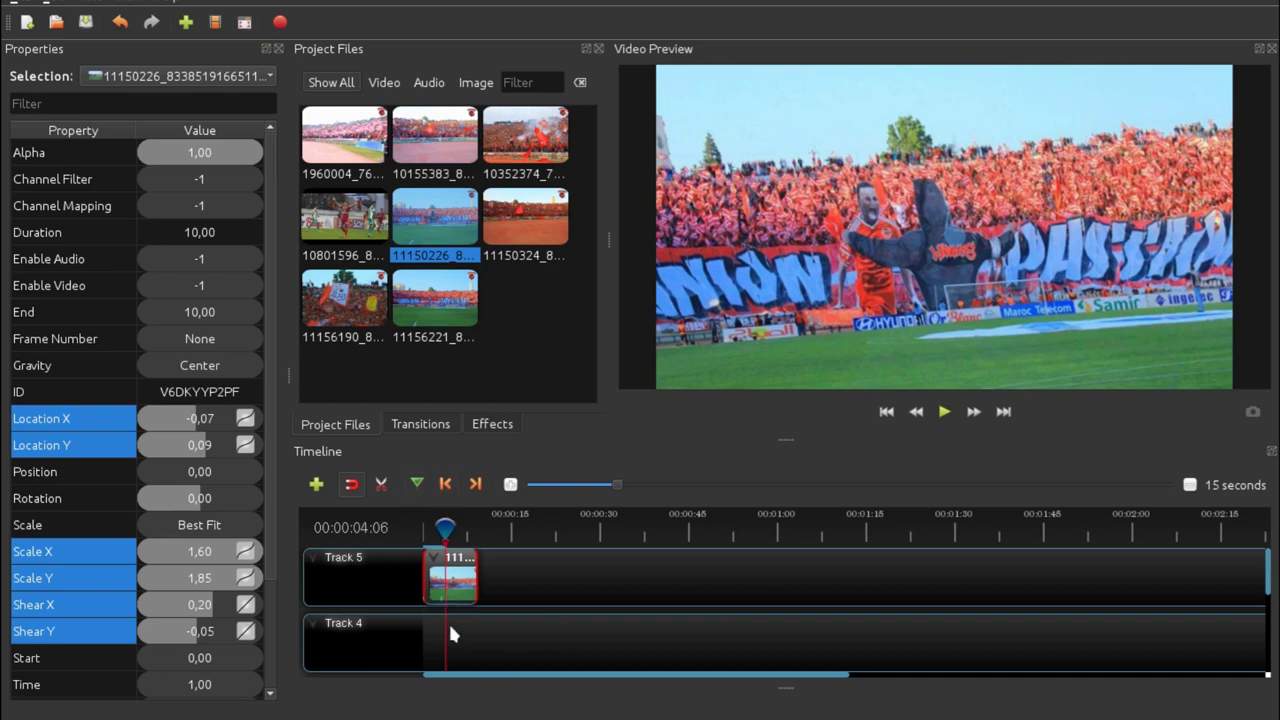
left_click(445, 484)
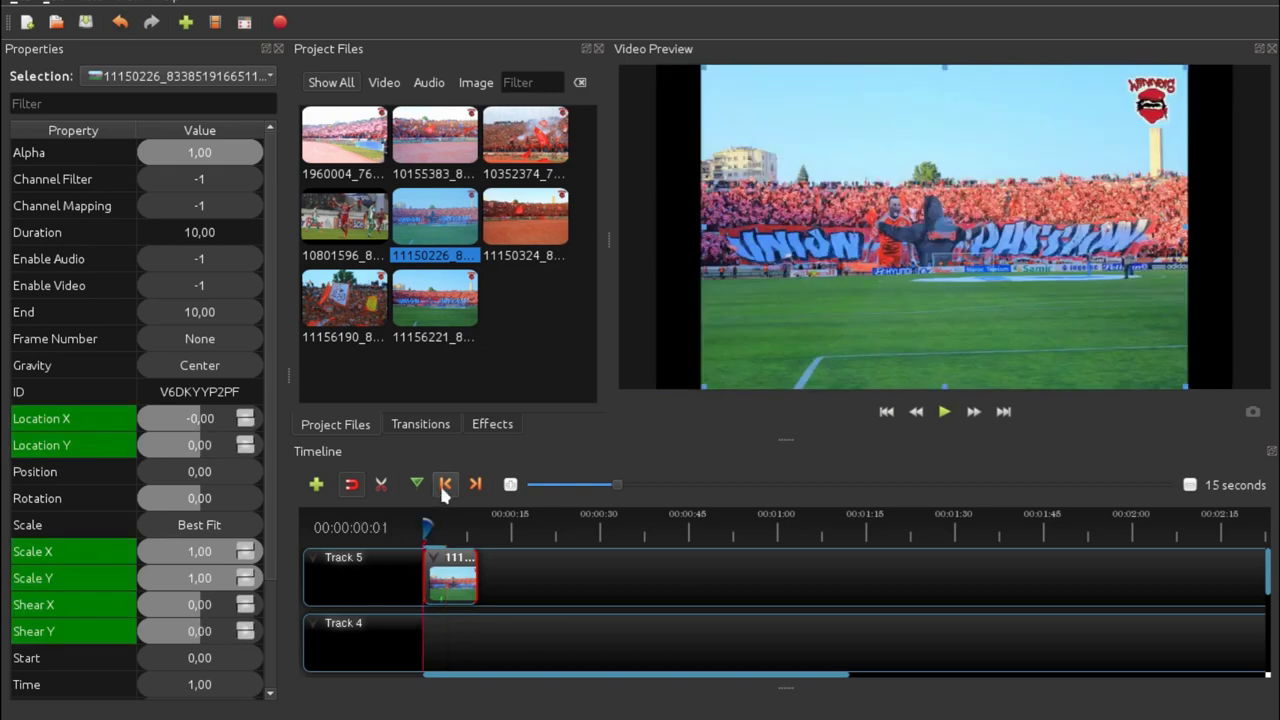
left_click(474, 483)
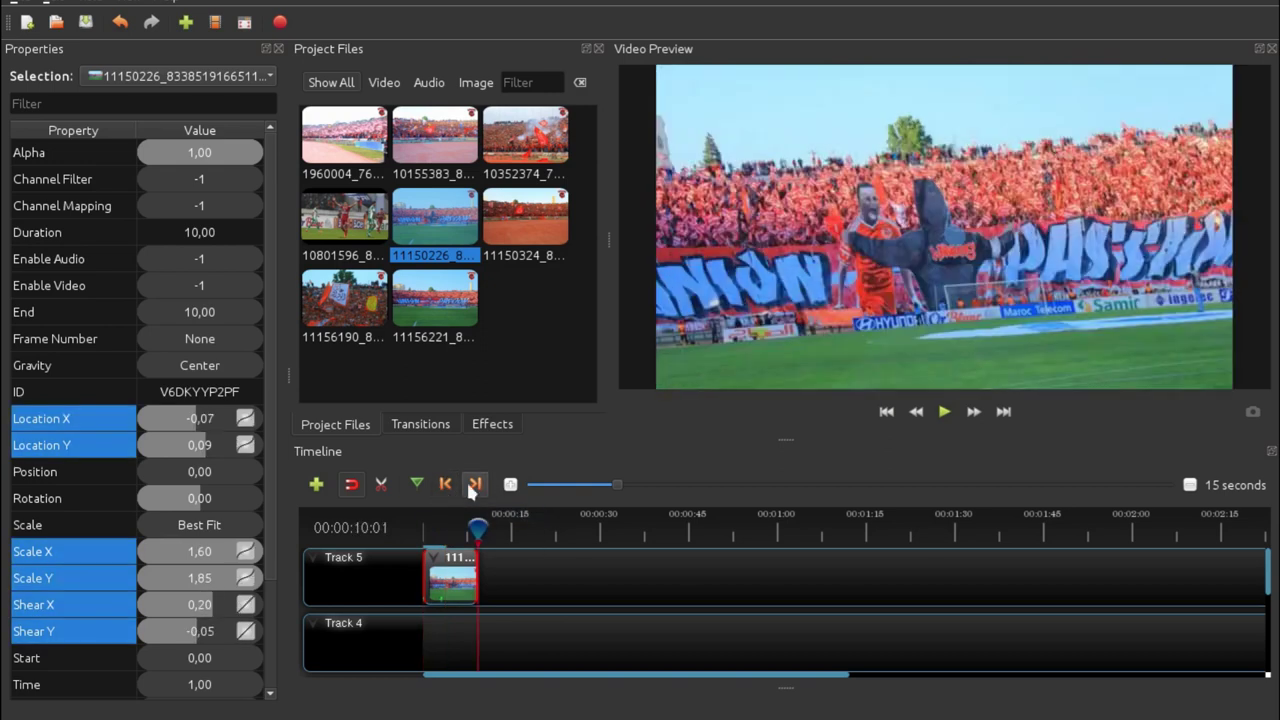
left_click(446, 484)
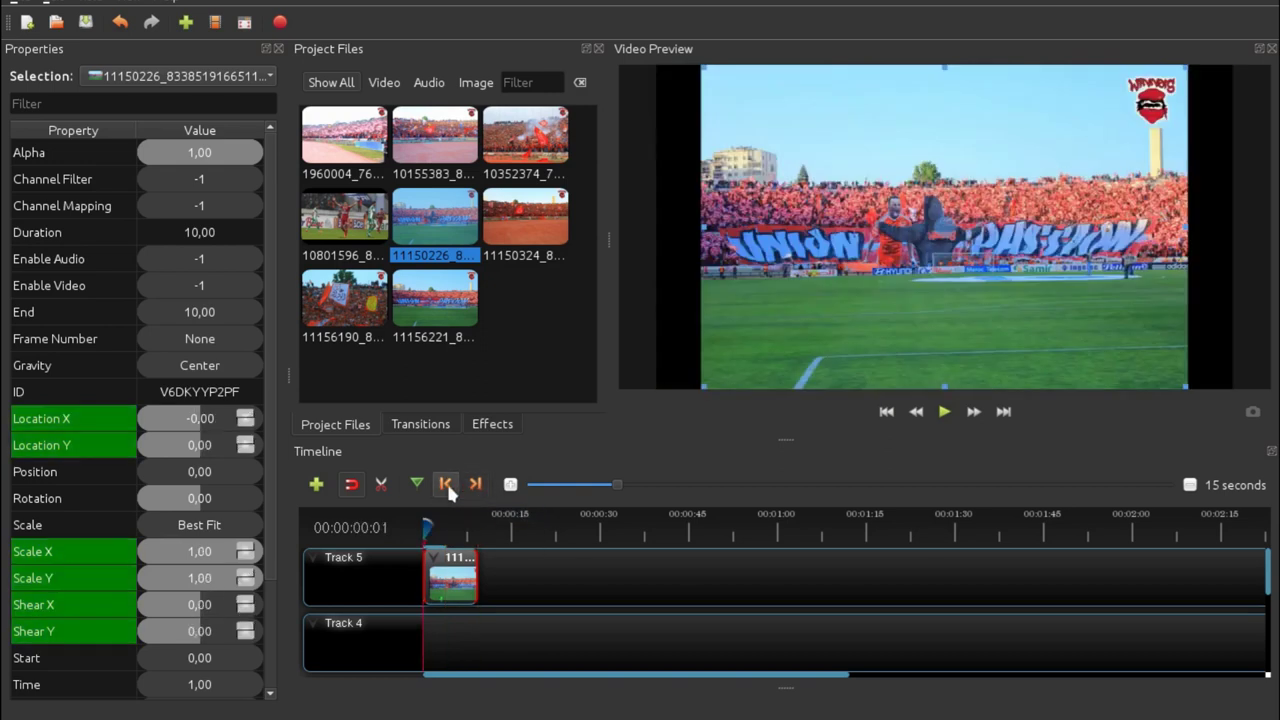
left_click(475, 484)
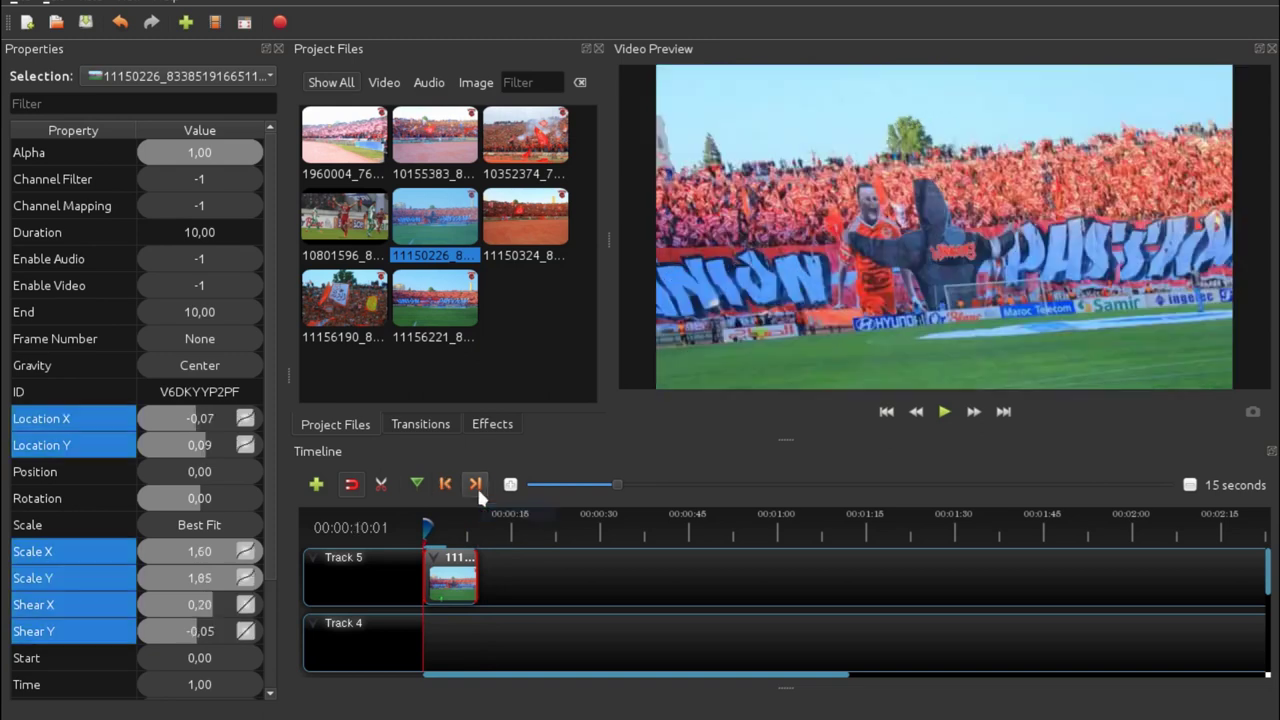
left_click(446, 484)
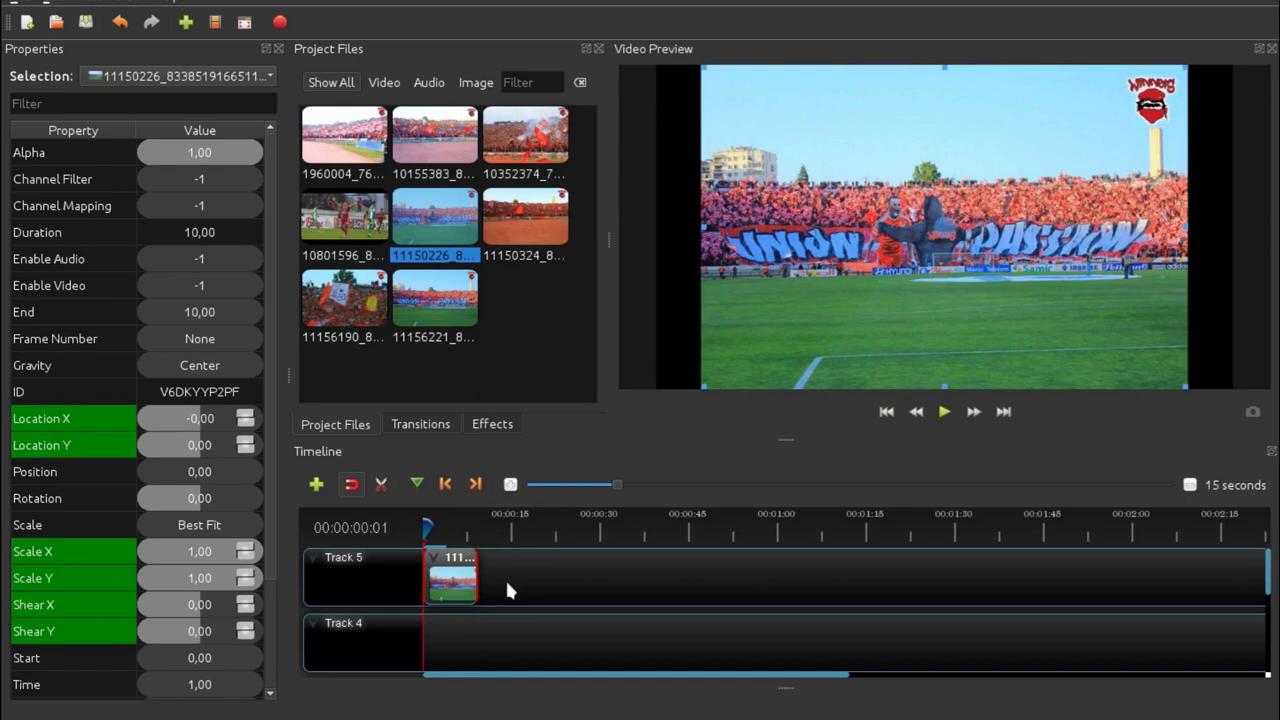
Undo the two zoom keyframe changes, then at 4 seconds set Shear X to 0,37.
key("ctrl+z")
key("ctrl+z")
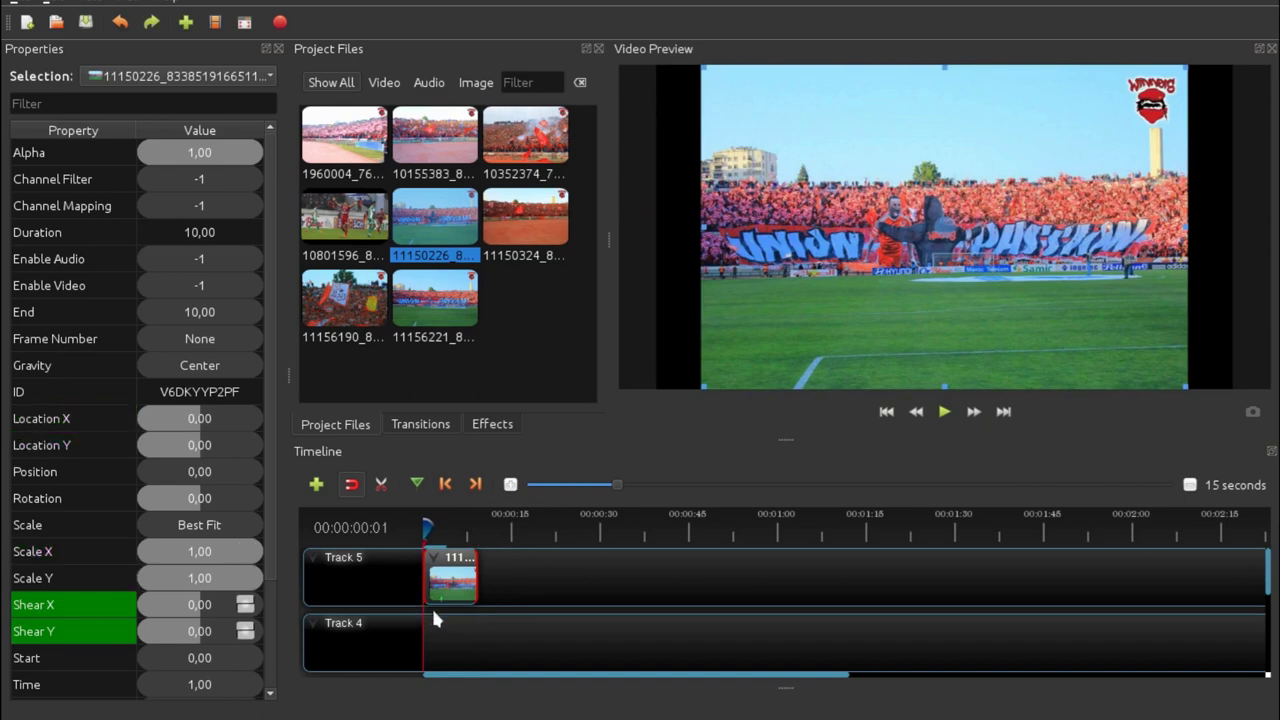
key("ctrl+z")
key("ctrl+z")
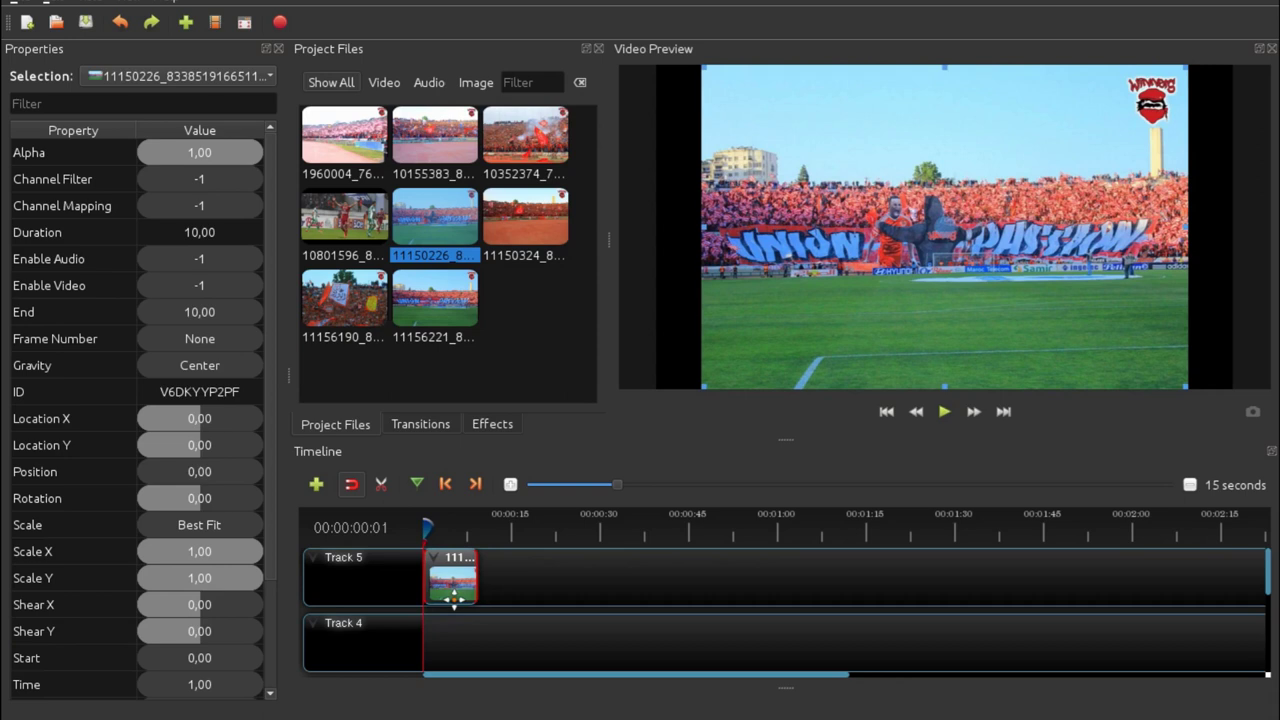
left_click(444, 528)
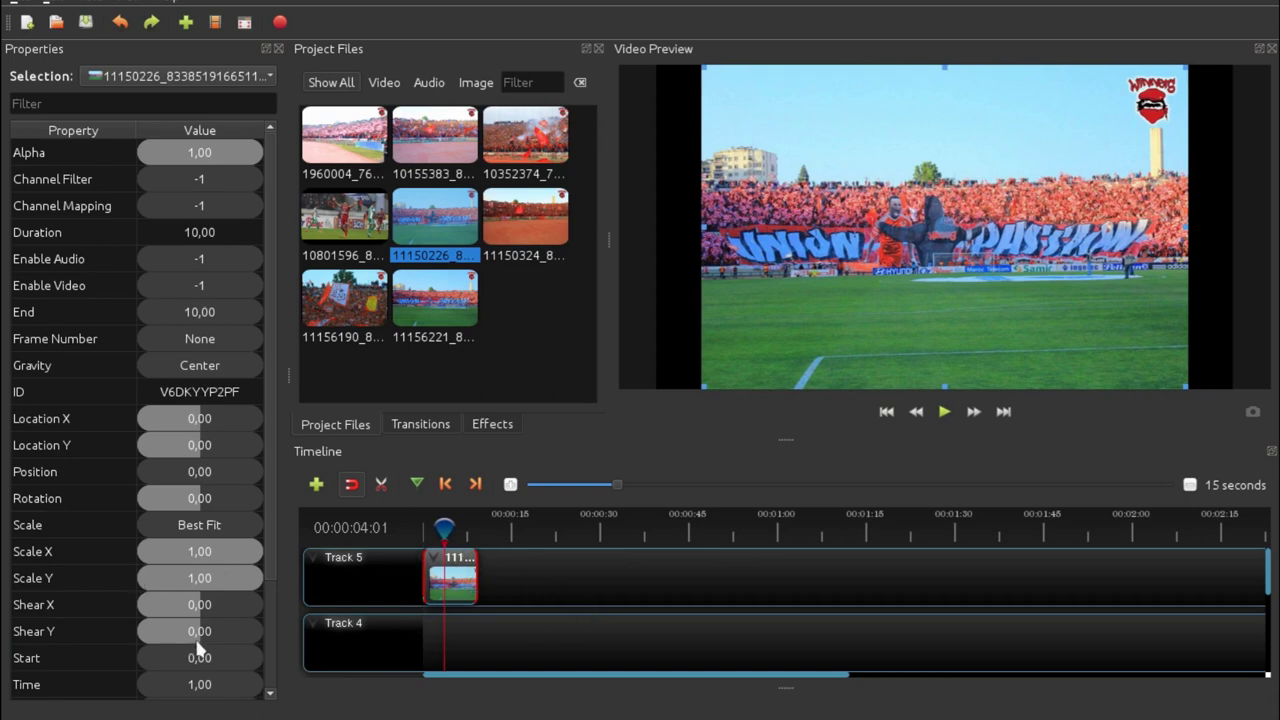
mouse_move(200, 610)
left_mouse_down()
mouse_move(224, 606)
mouse_move(204, 634)
left_mouse_up()
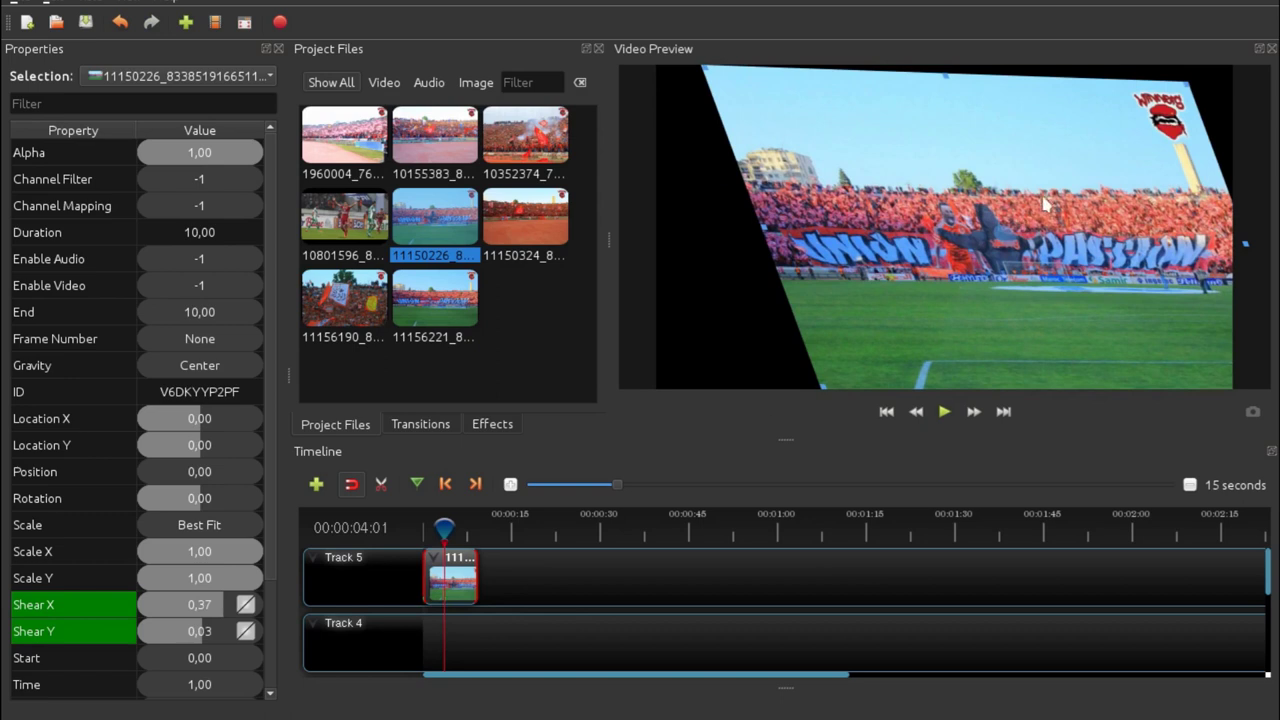
Move the clip to Location -0.17, 0.01 and resize it to Scale 1.00 × 1.74.
left_click_drag(966, 236, 902, 232)
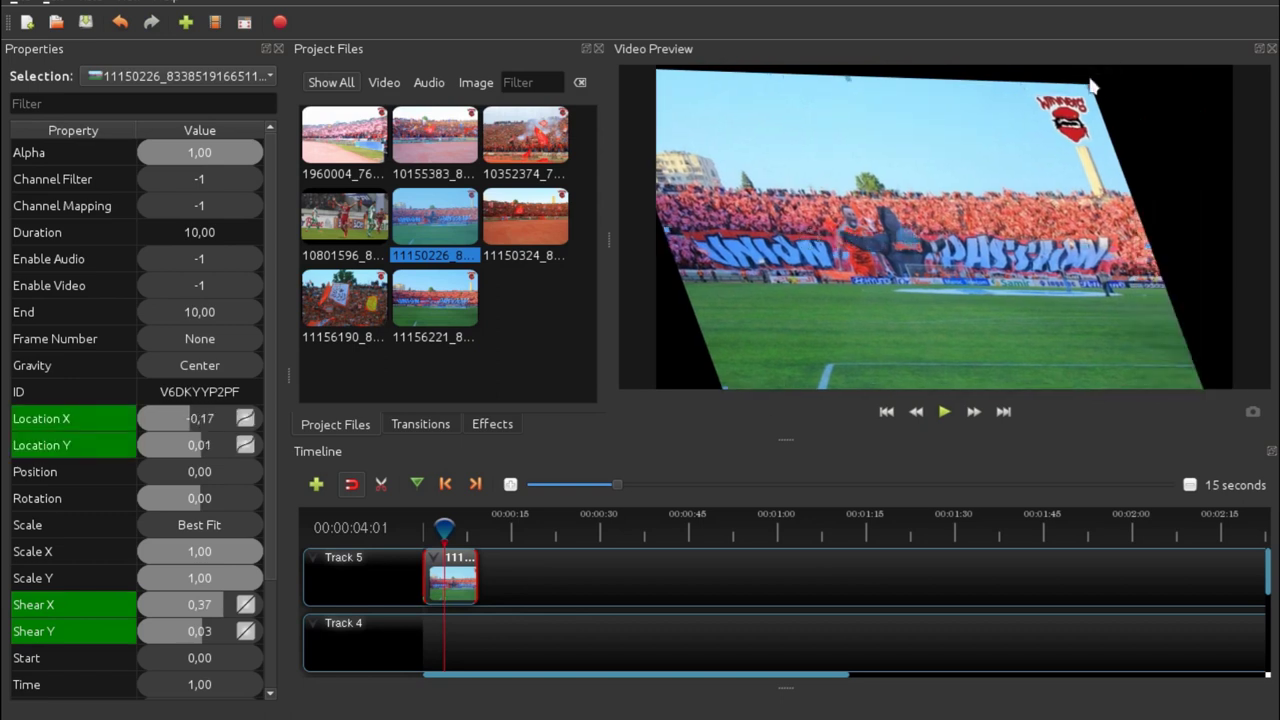
mouse_move(1092, 87)
left_mouse_down()
mouse_move(1260, 12)
mouse_move(1114, 49)
left_mouse_up()
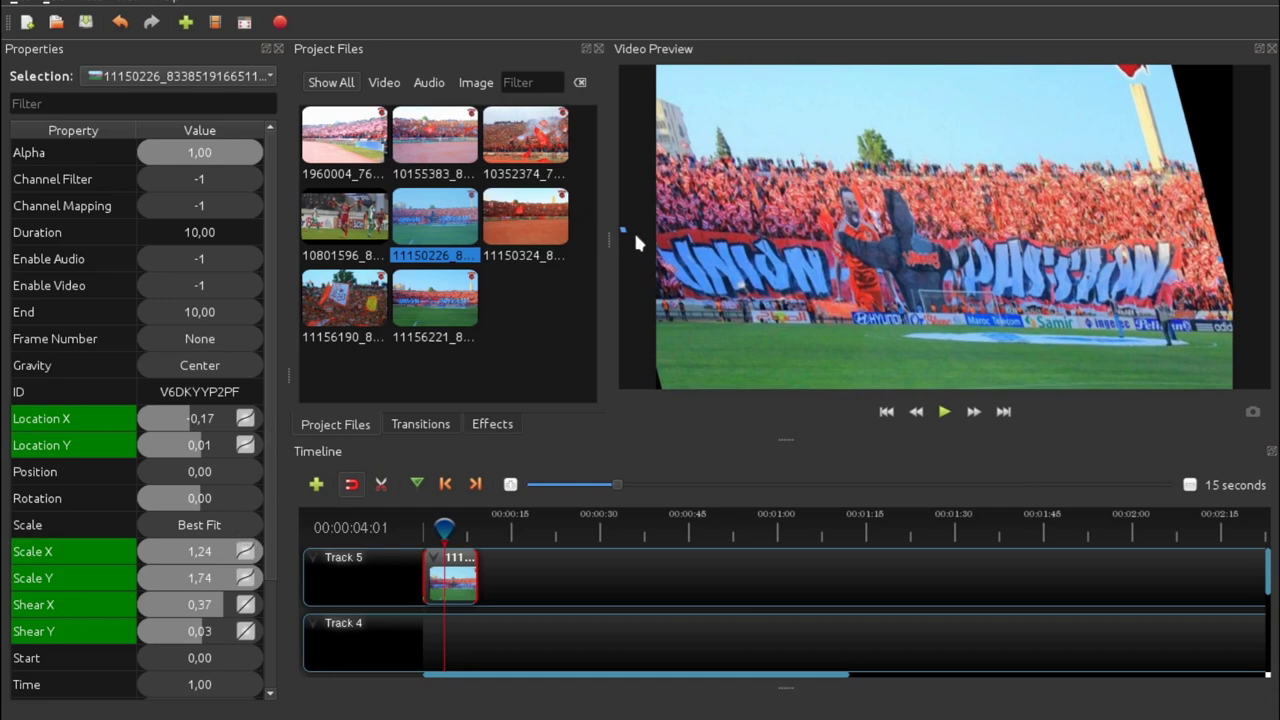
left_click_drag(622, 236, 608, 230)
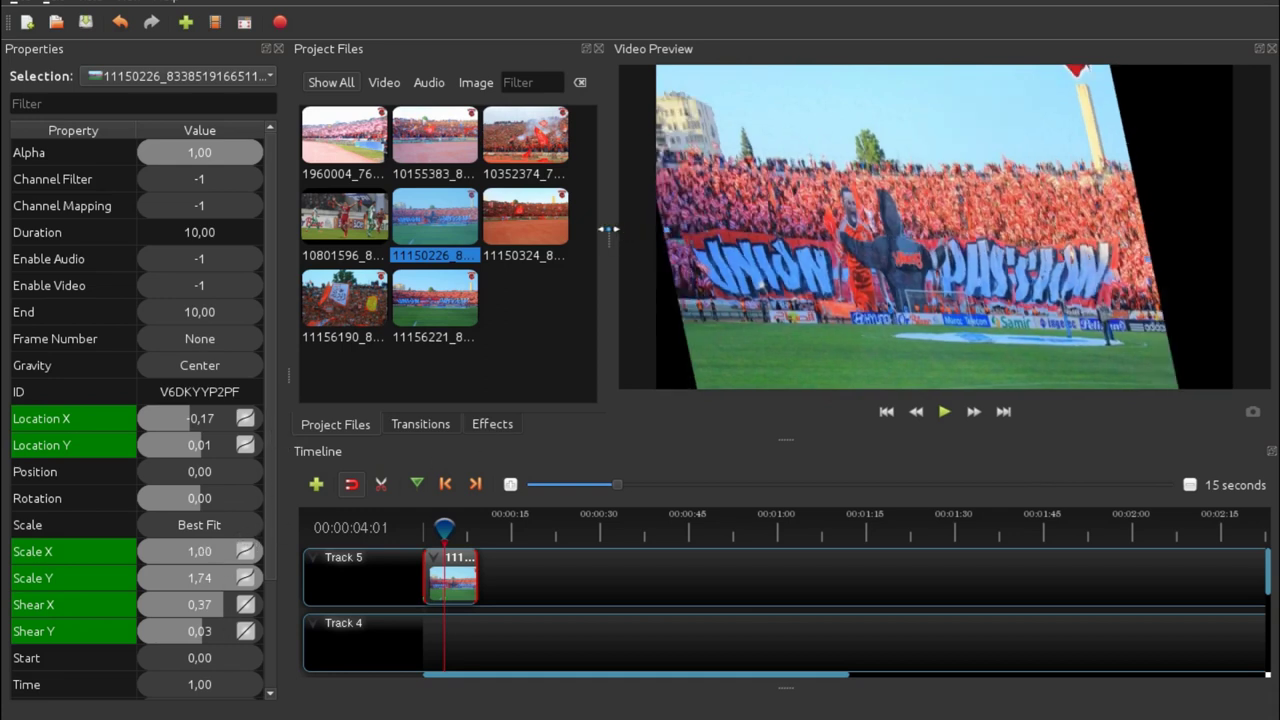
left_click_drag(205, 560, 196, 552)
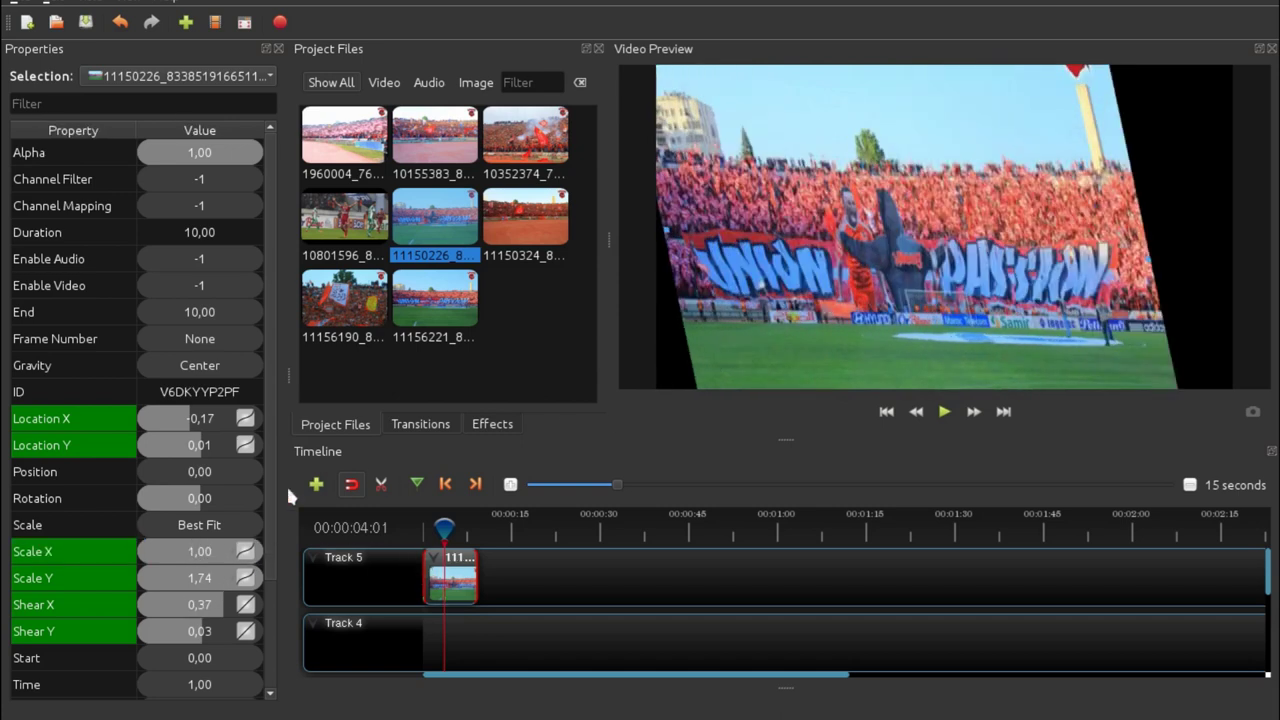
Set the 4-second keyframe's Scale X to 3,00.
double_click(220, 548)
key("ctrl+shift+Left")
key("ctrl+shift+Left")
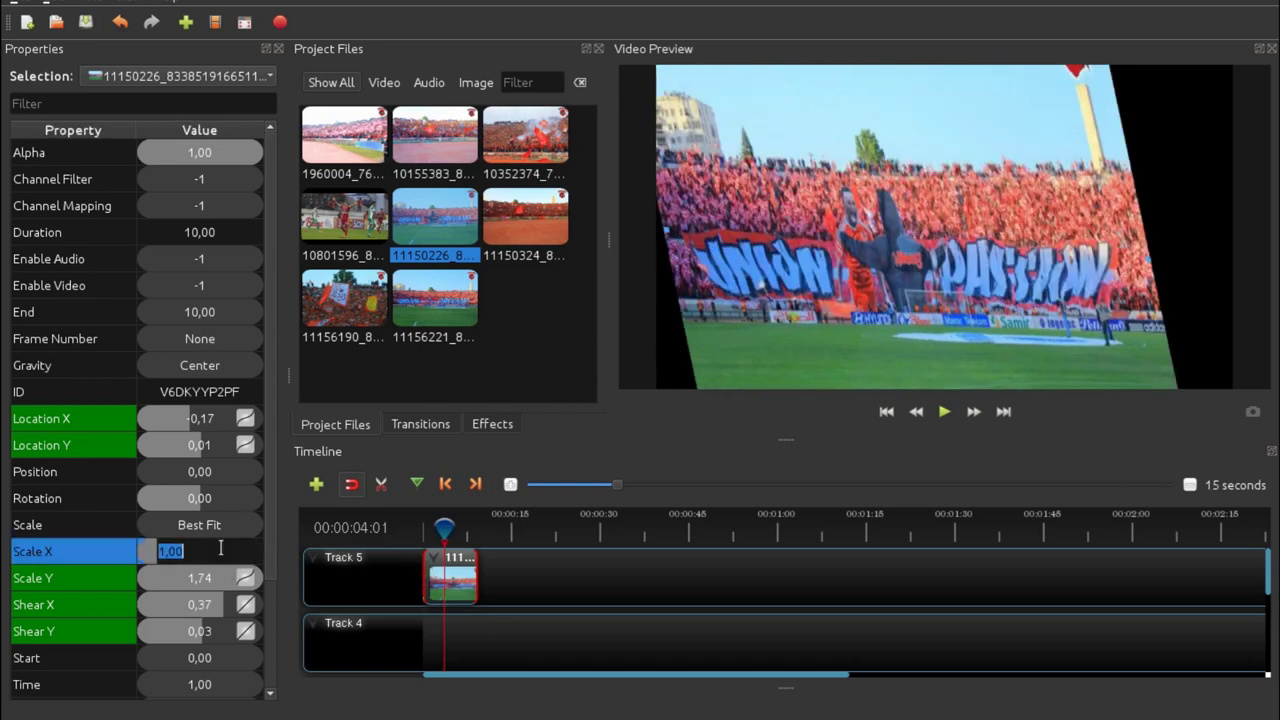
type("3")
key("Return")
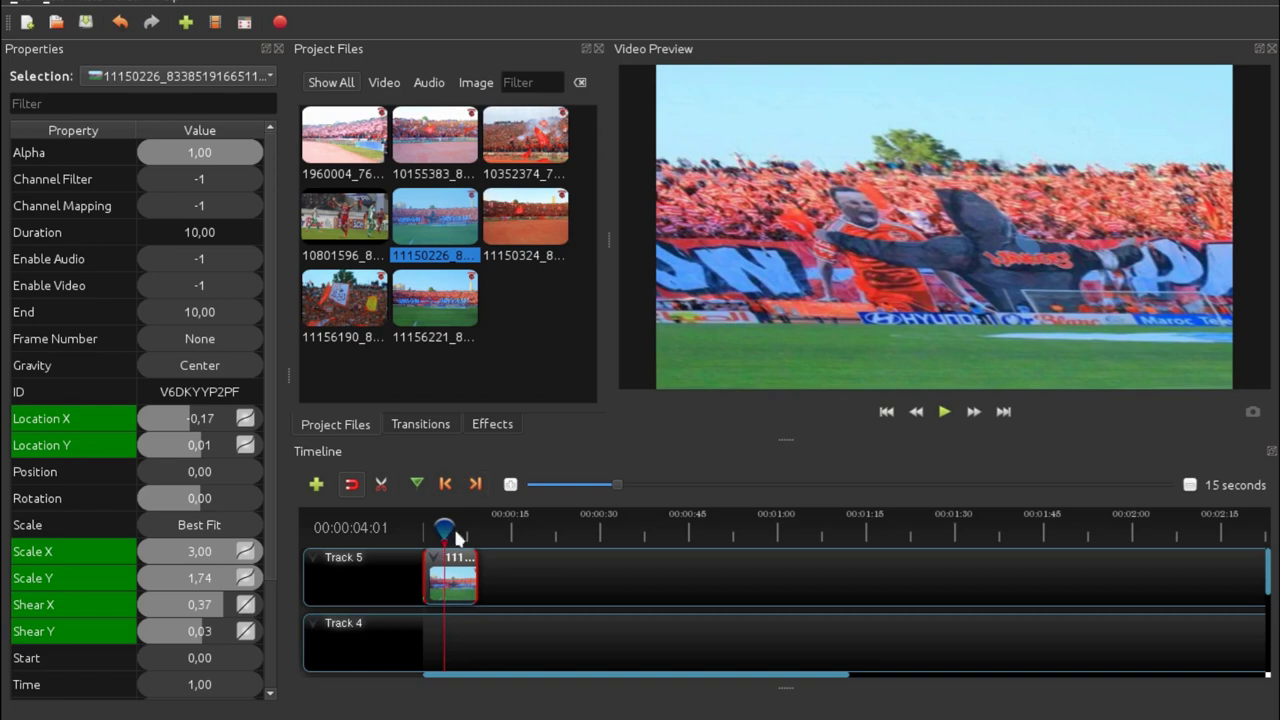
Add a marker at 4 seconds, step between markers, then play the clip from its start.
left_click(418, 488)
left_click(474, 486)
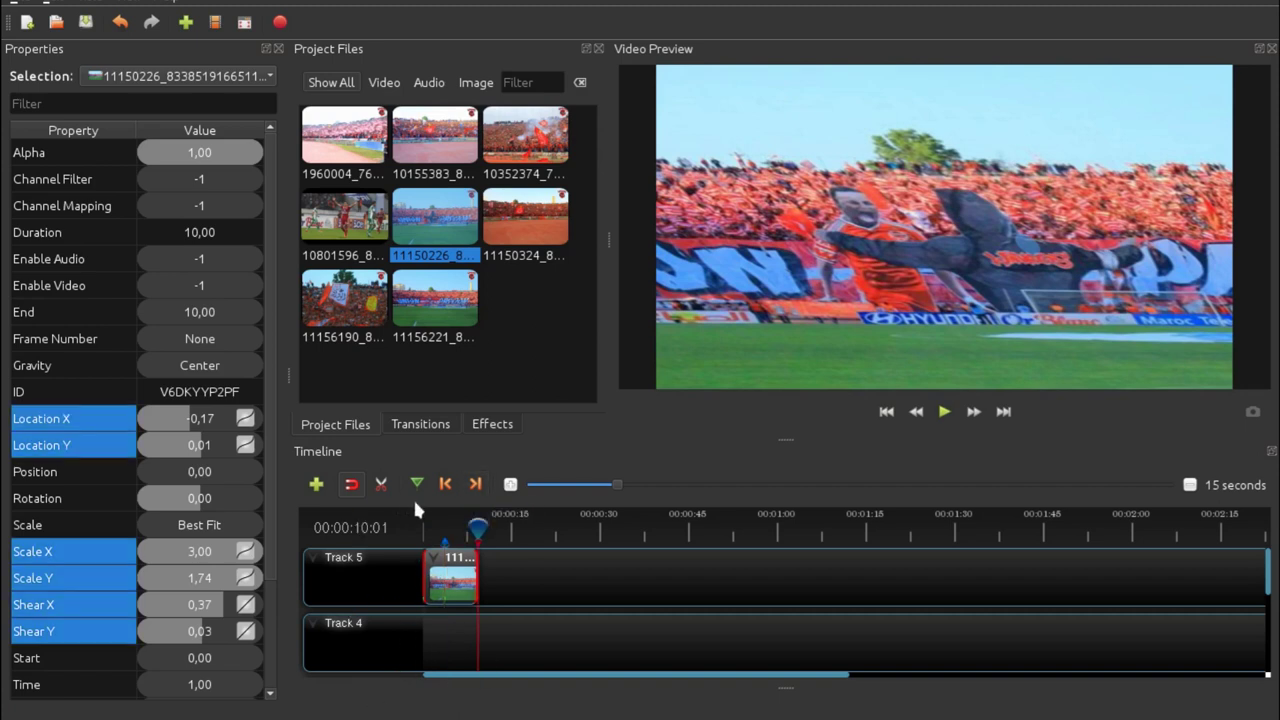
left_click(446, 486)
left_click(474, 486)
left_click(444, 488)
left_click(444, 488)
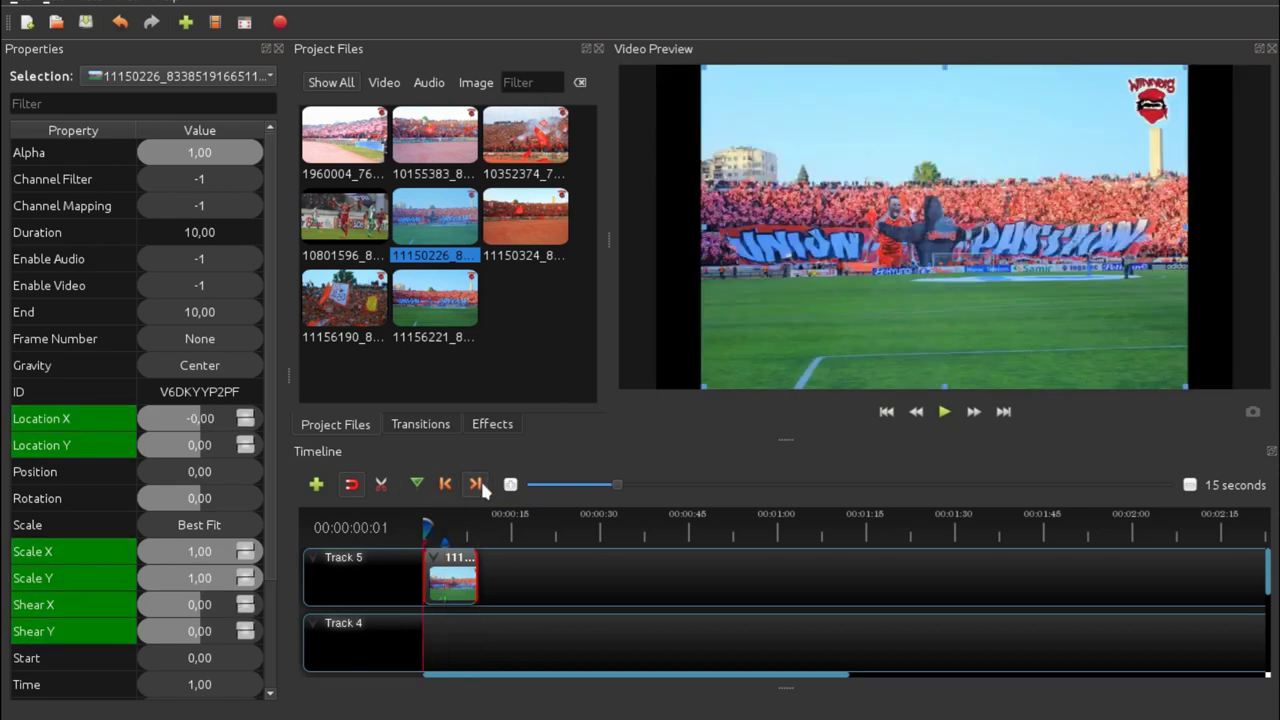
left_click(468, 488)
left_click(466, 490)
left_click(447, 484)
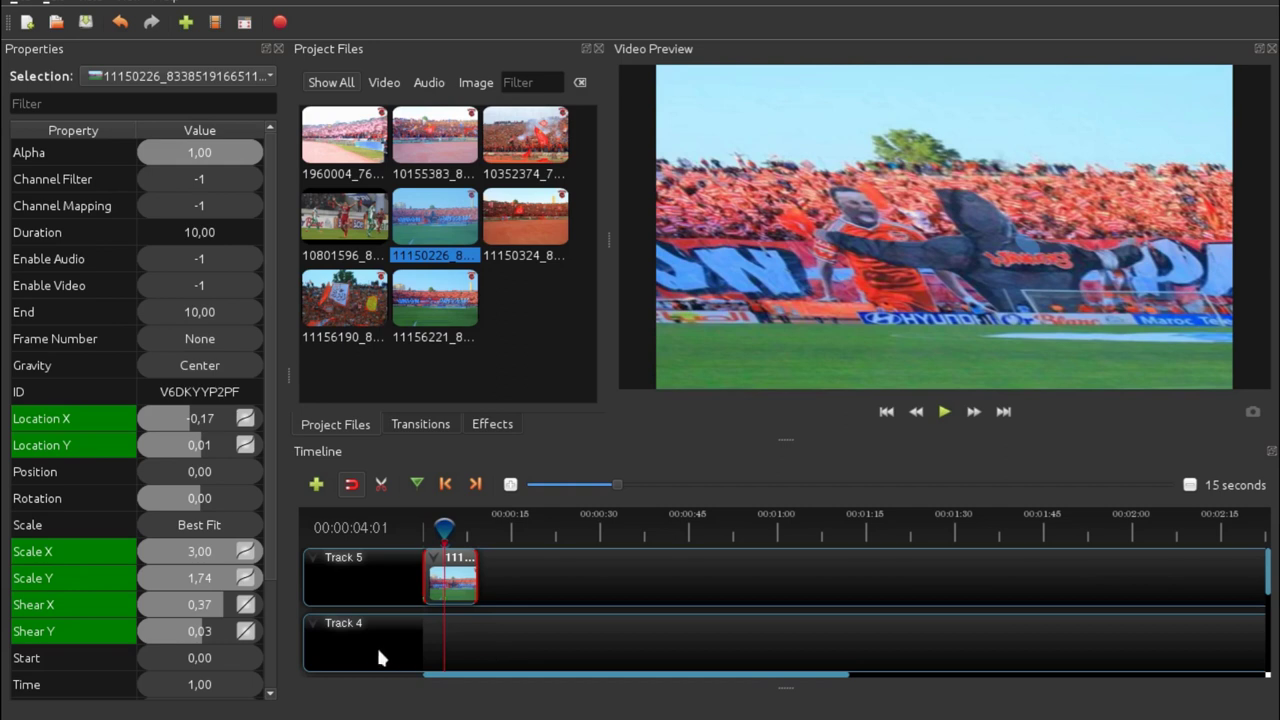
left_click(445, 484)
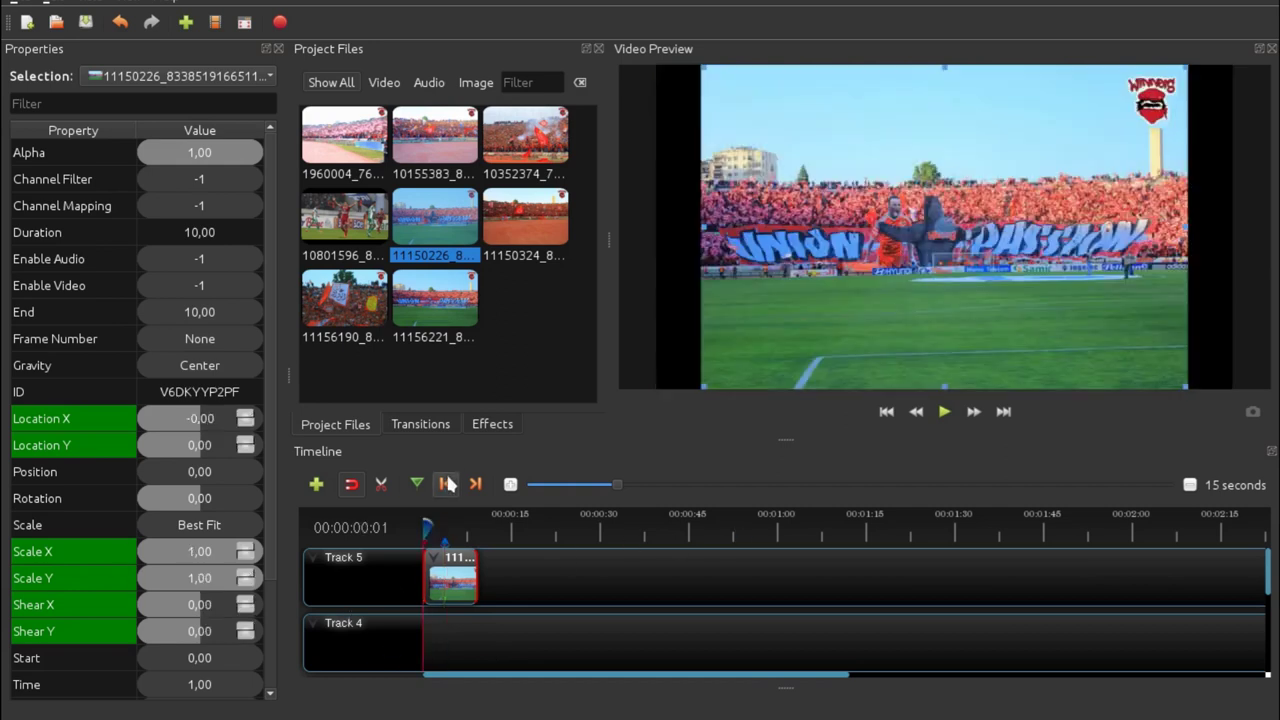
left_click(943, 422)
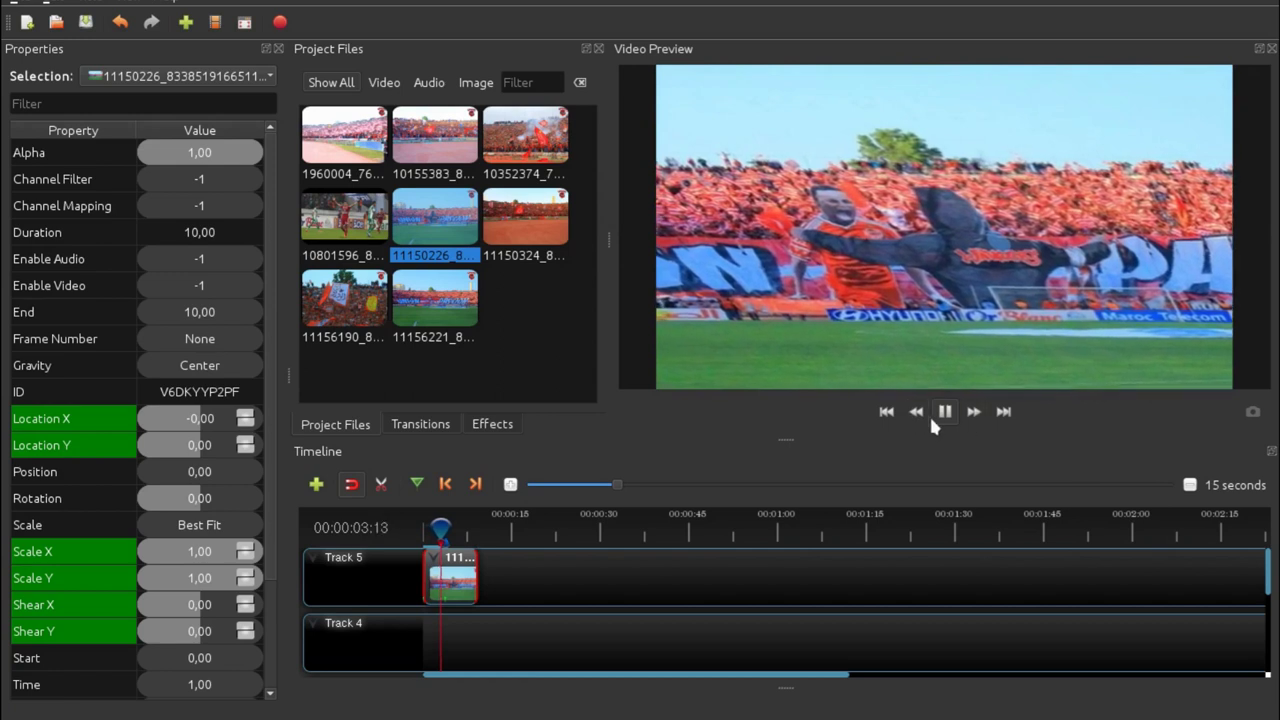
Pause playback while the Track 5 clip is midway through its skew-and-stretch zoom.
left_click(931, 416)
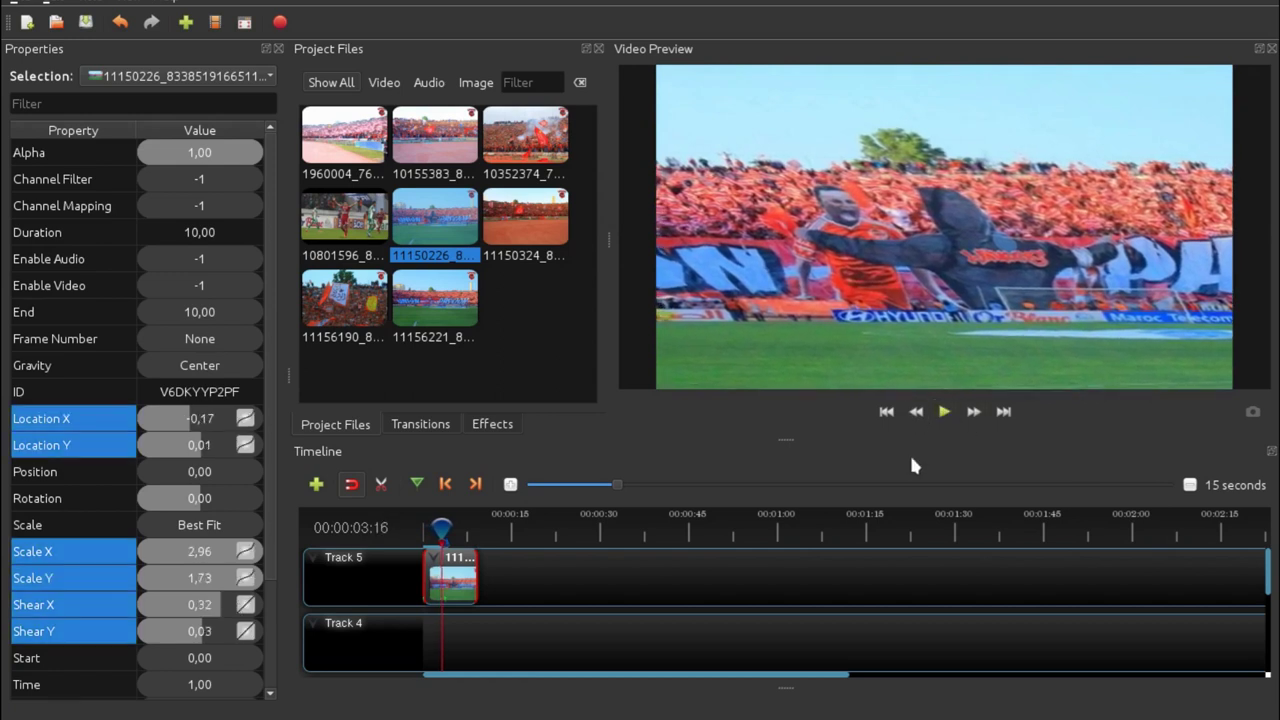